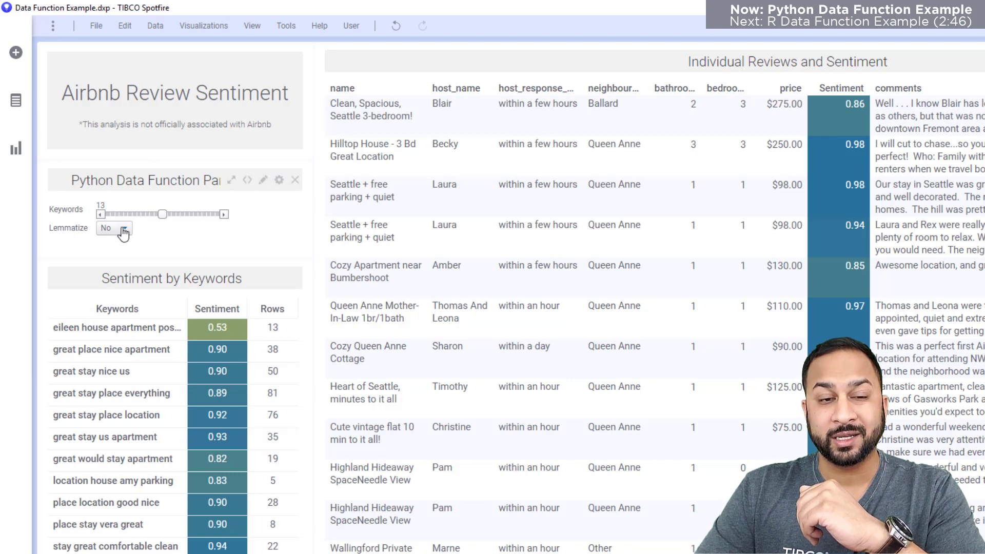
Inspect sentiment_and_topic_id's nrOfTopics and lemmatize inputs and its outputs, accepting them unchanged
left_click(156, 27)
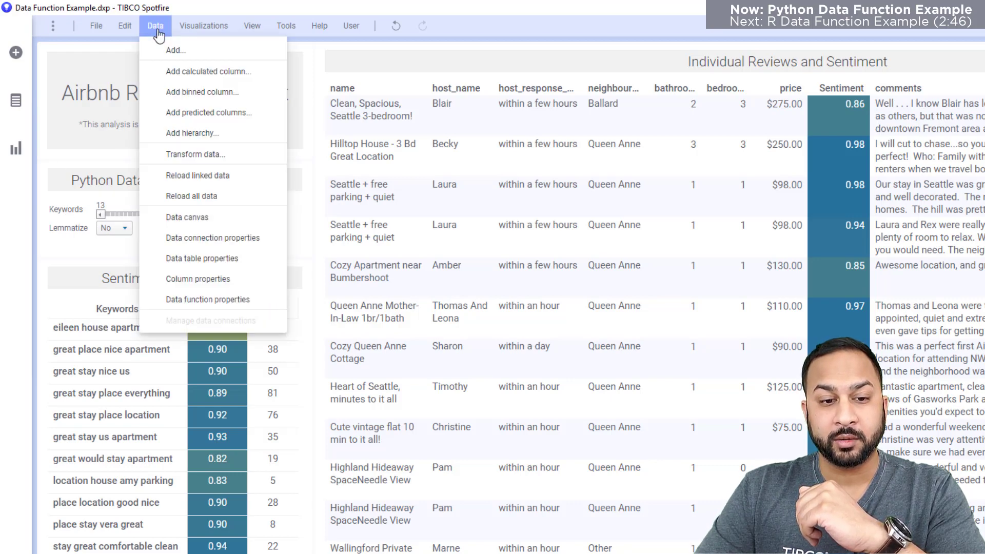
left_click(192, 306)
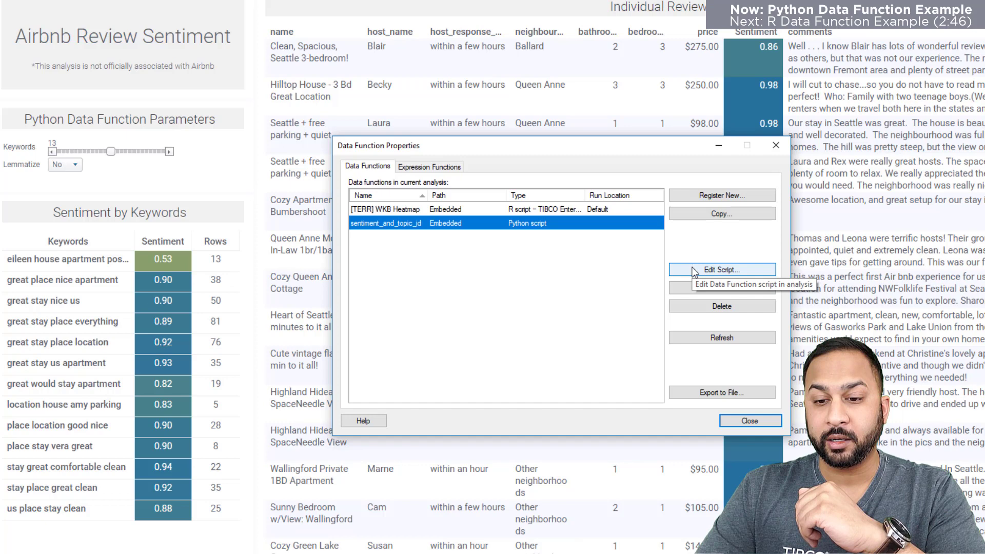
left_click(694, 285)
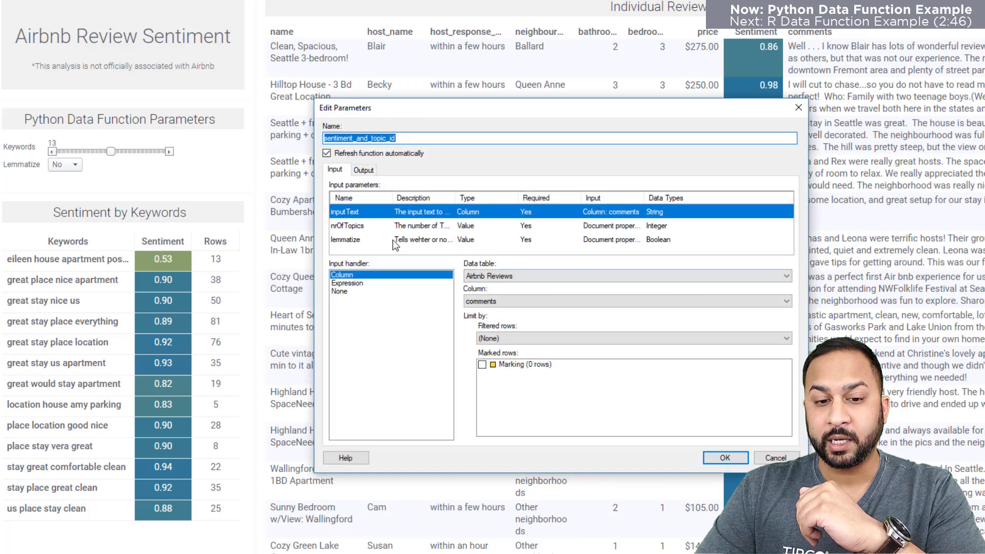
left_click(360, 225)
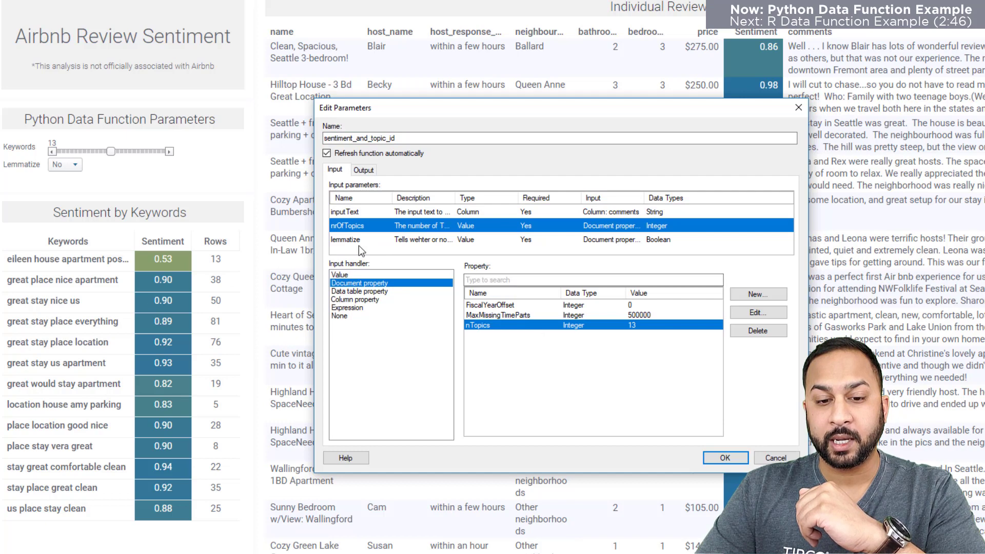
left_click(360, 242)
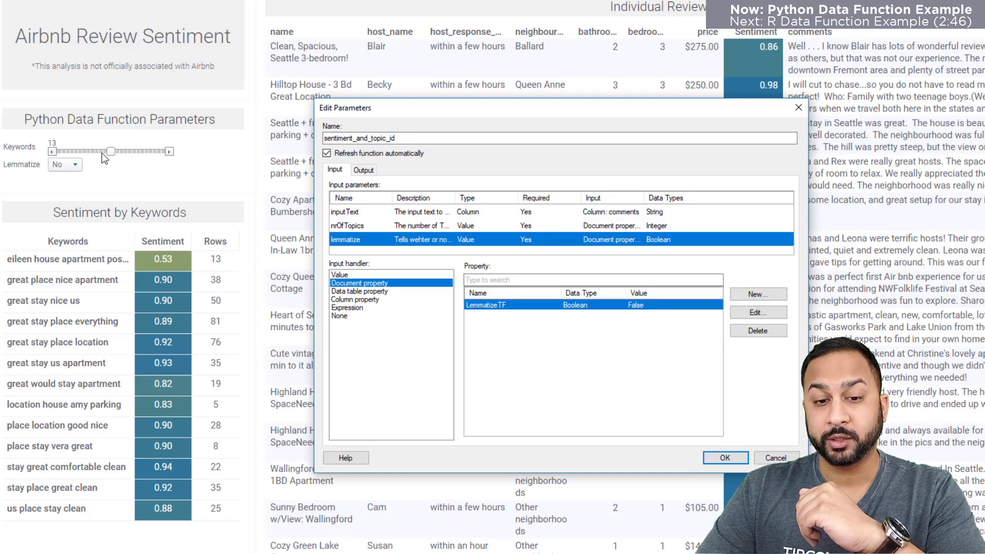
left_click(364, 170)
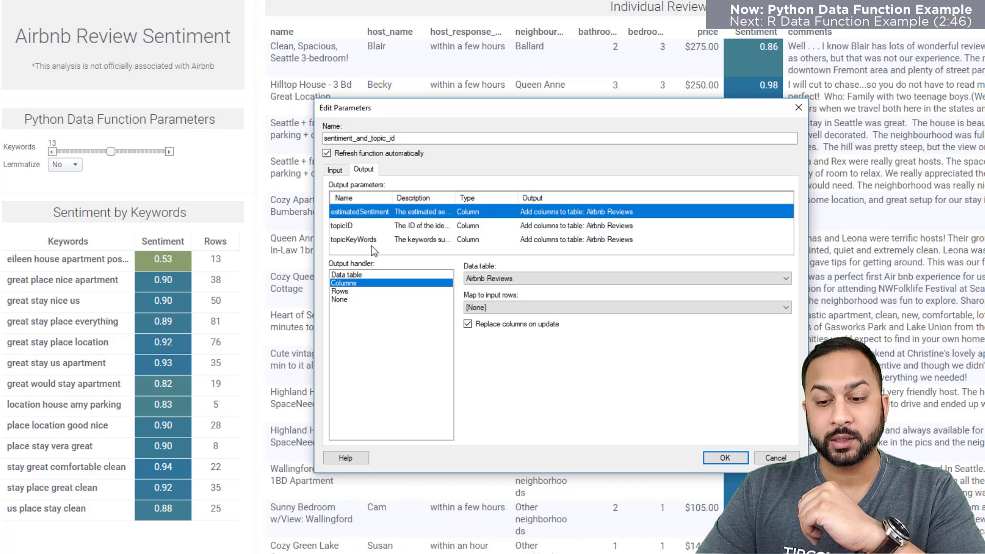
left_click(725, 458)
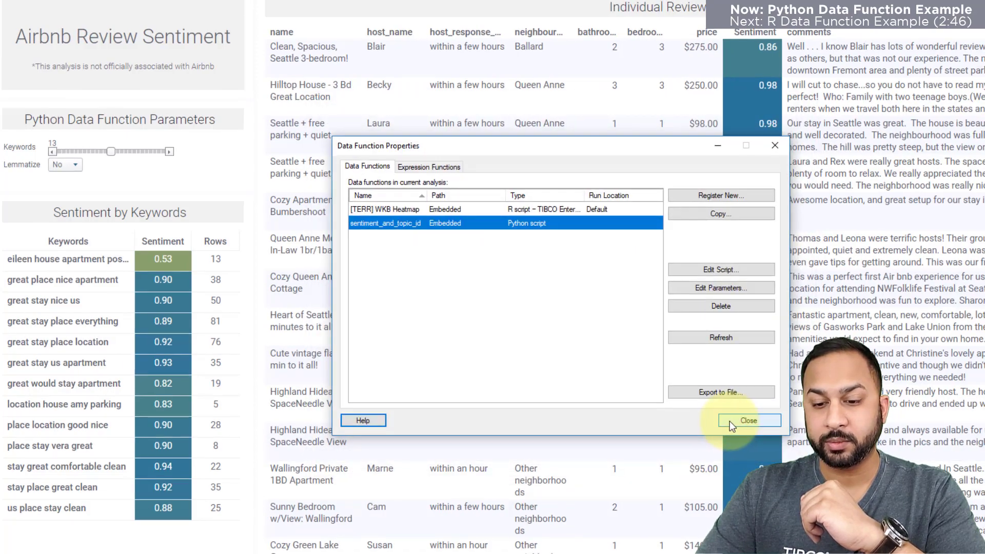
Drag the Keywords slider from 13 down to 10
left_click(748, 419)
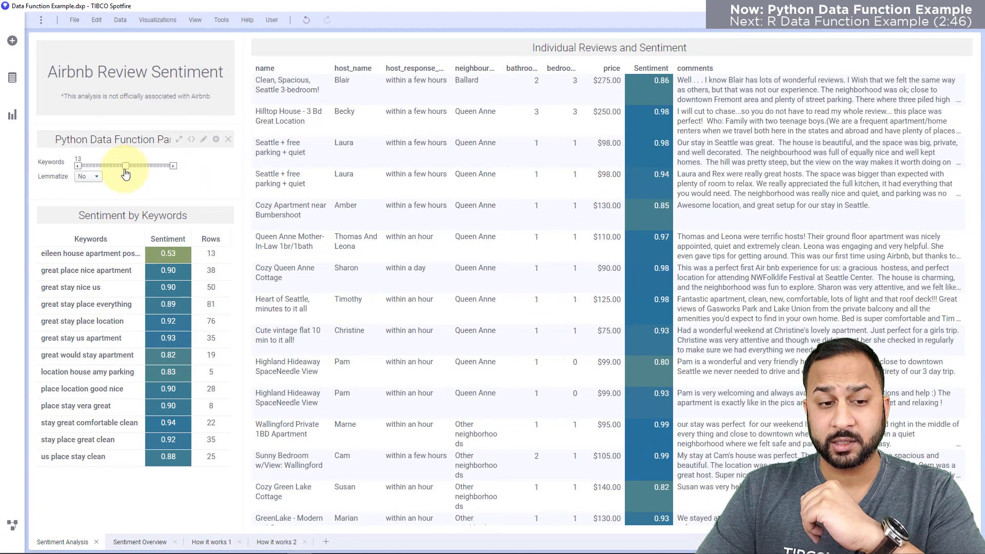
left_click_drag(120, 161, 111, 168)
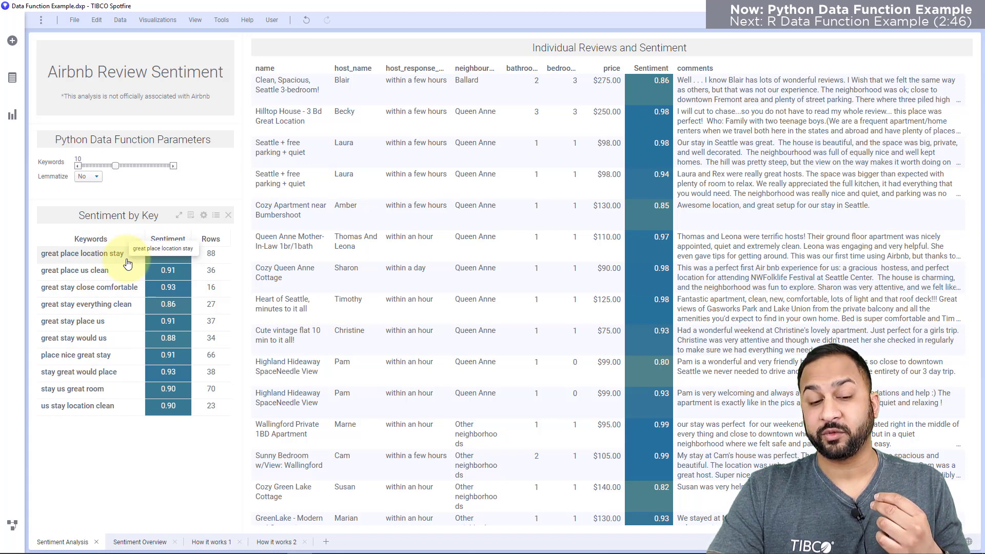
left_click(10, 535)
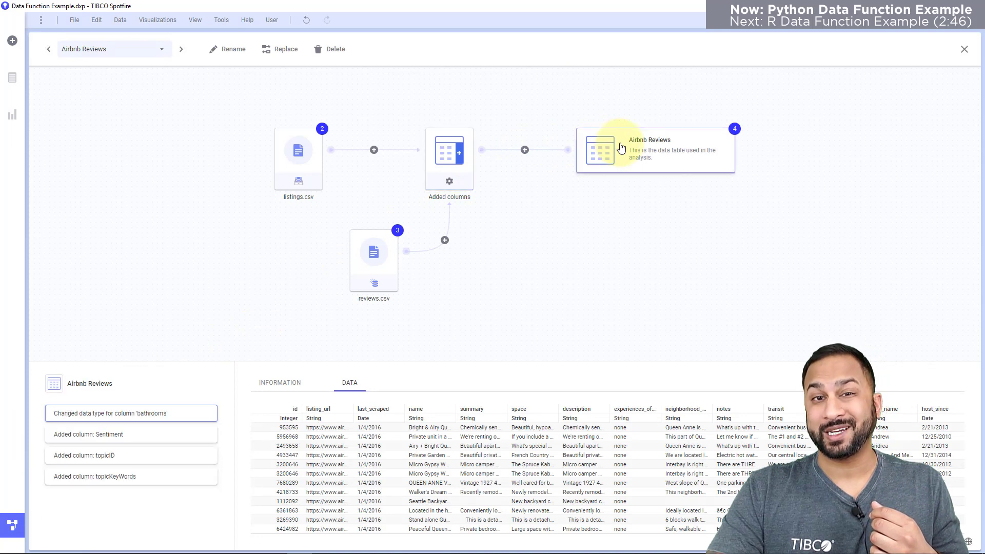
mouse_move(192, 476)
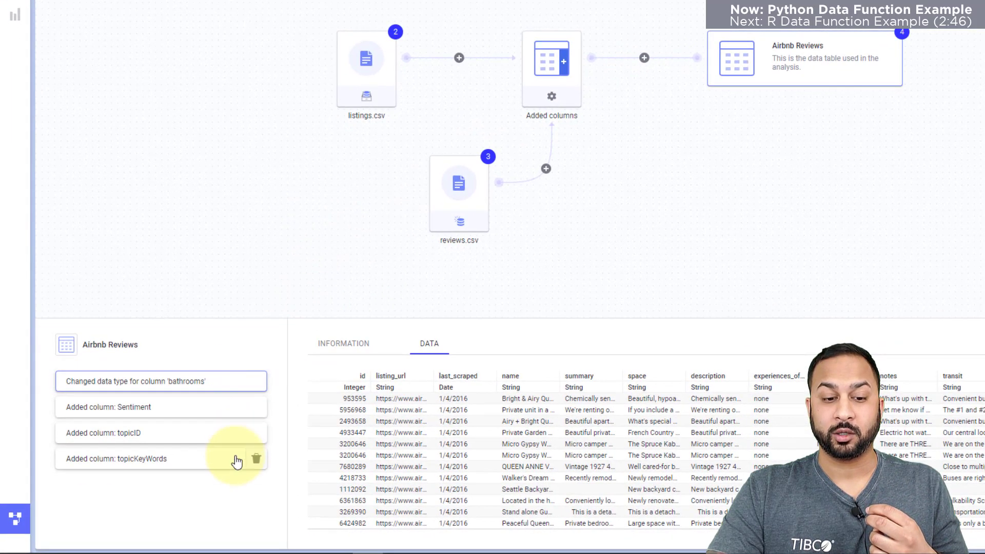
left_click(232, 407)
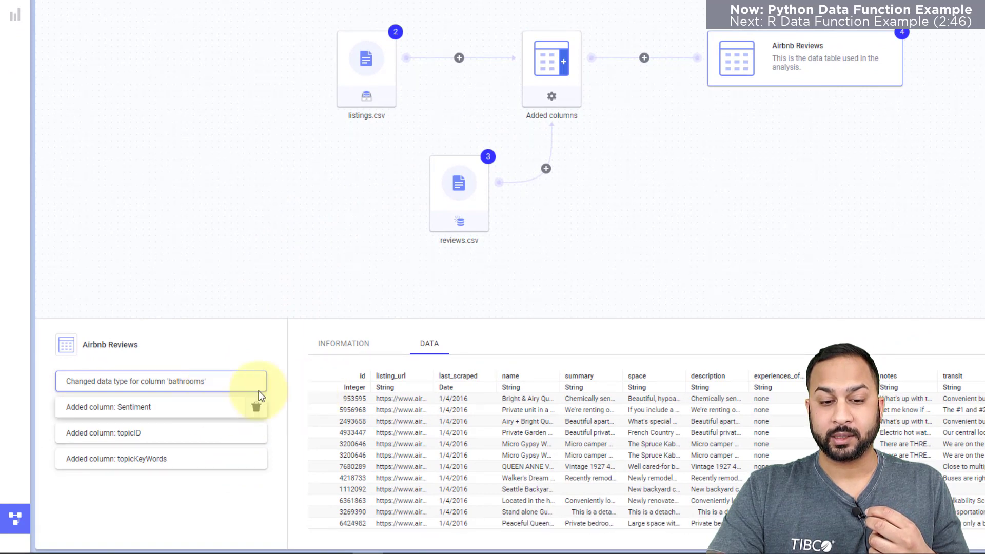
left_click(354, 344)
scroll(477, 389, "down", 3)
scroll(477, 390, "down", 3)
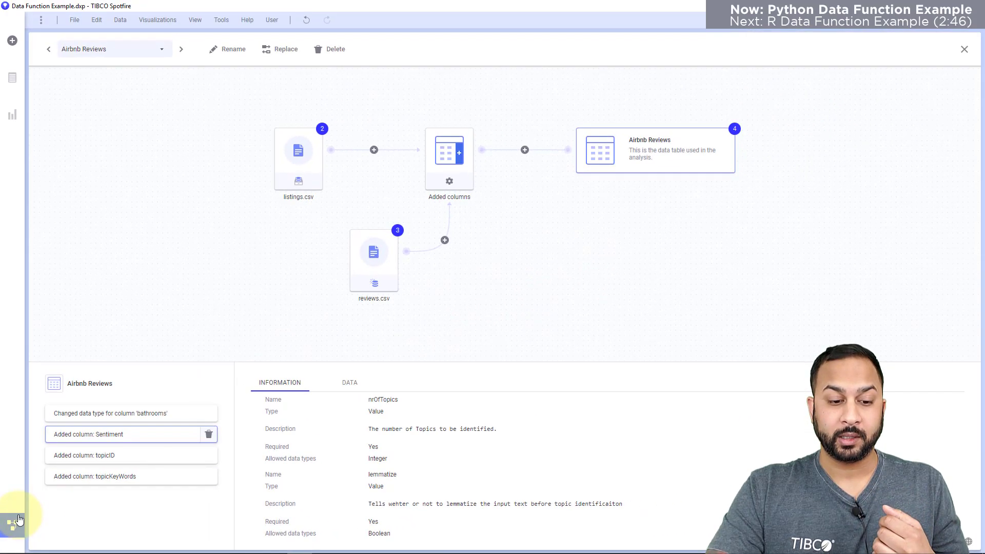
left_click(18, 520)
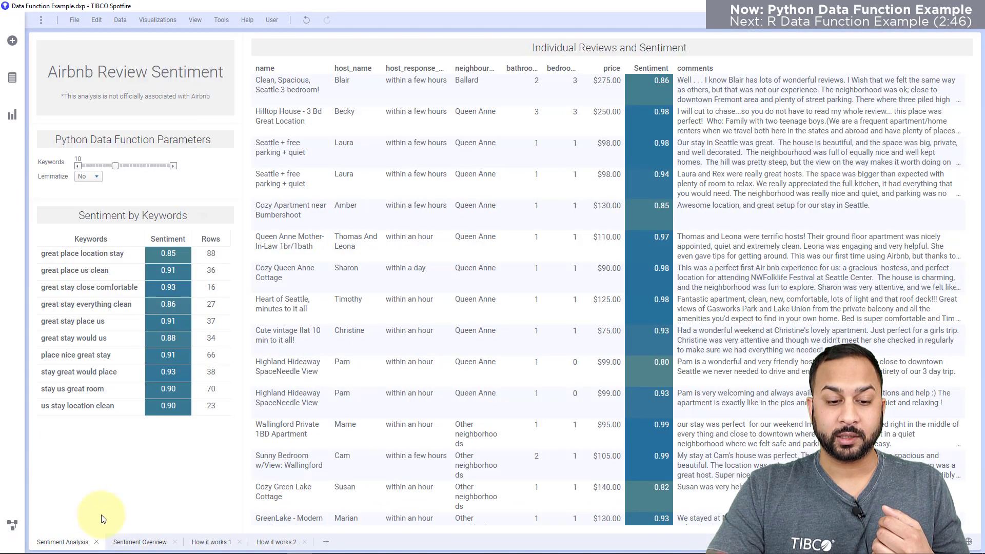
On the Sentiment Overview page, mark the Queen Anne bar in Top Neighborhoods
left_click(140, 543)
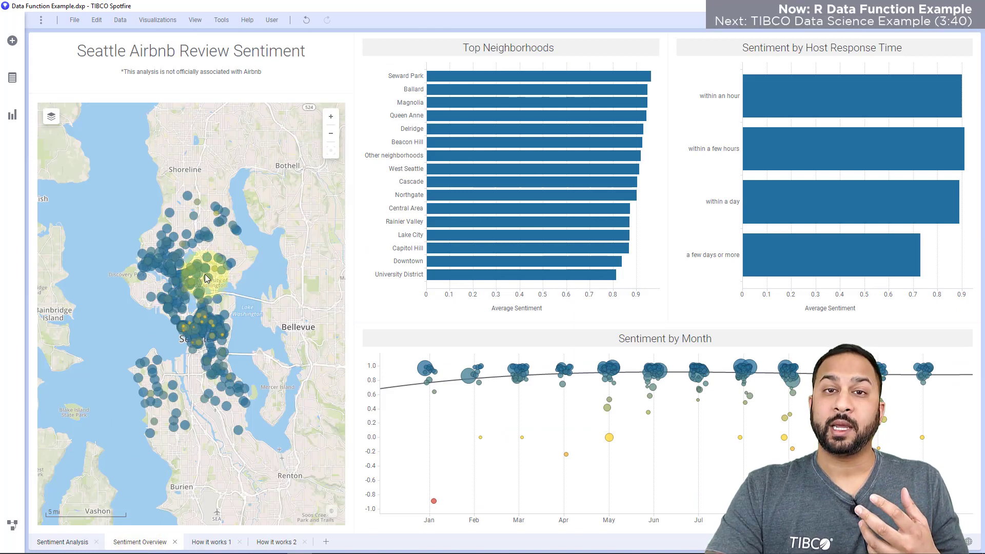
left_click(444, 116)
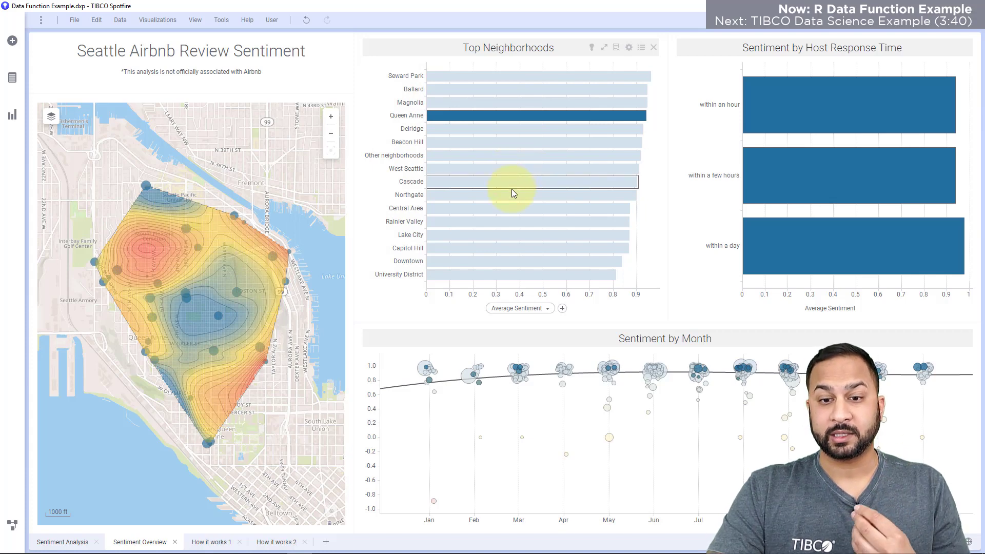
left_click(119, 20)
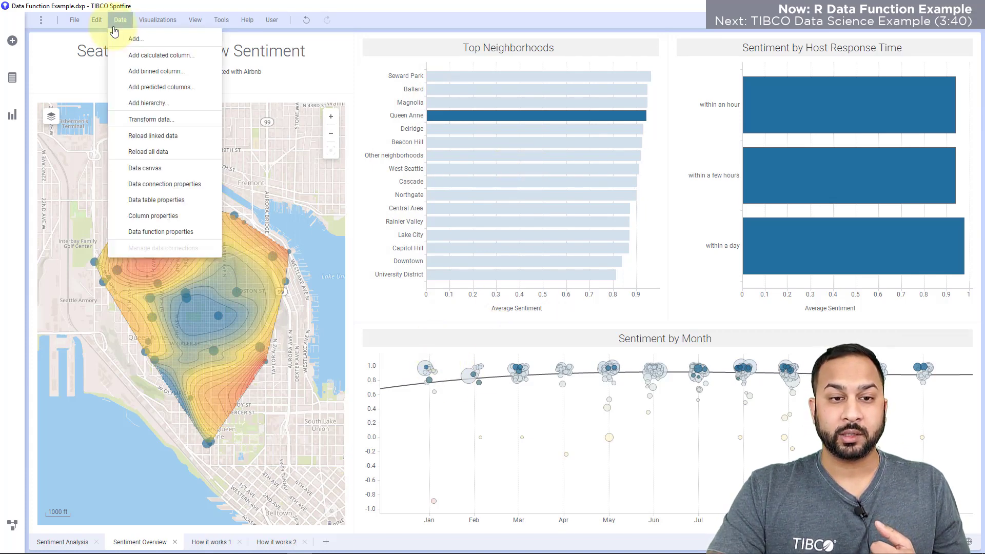
left_click(146, 232)
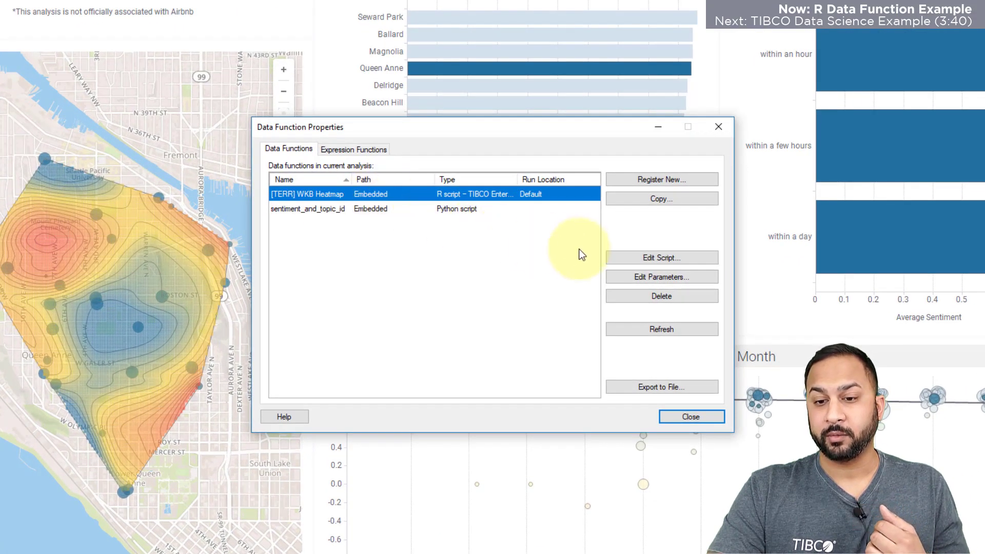
left_click(646, 261)
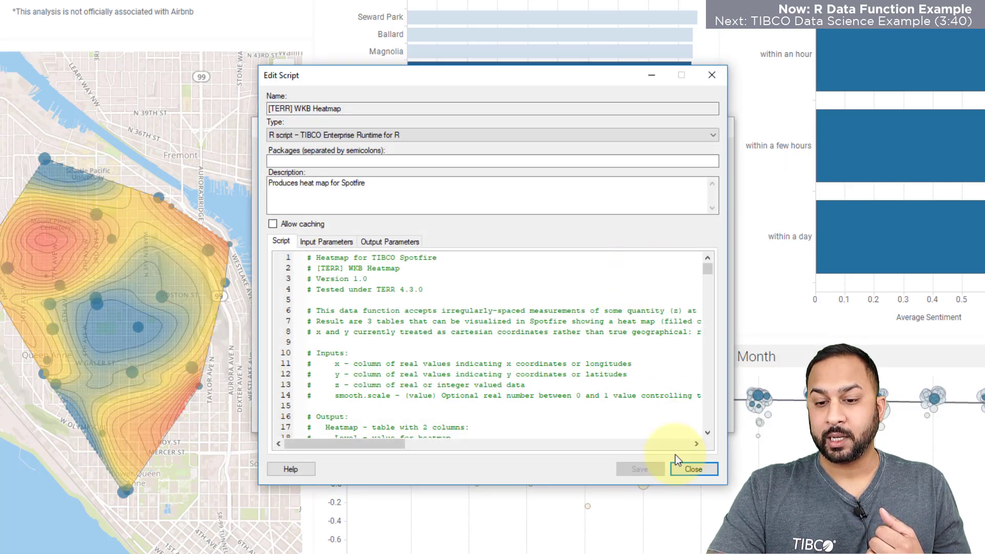
left_click(690, 466)
left_click(684, 279)
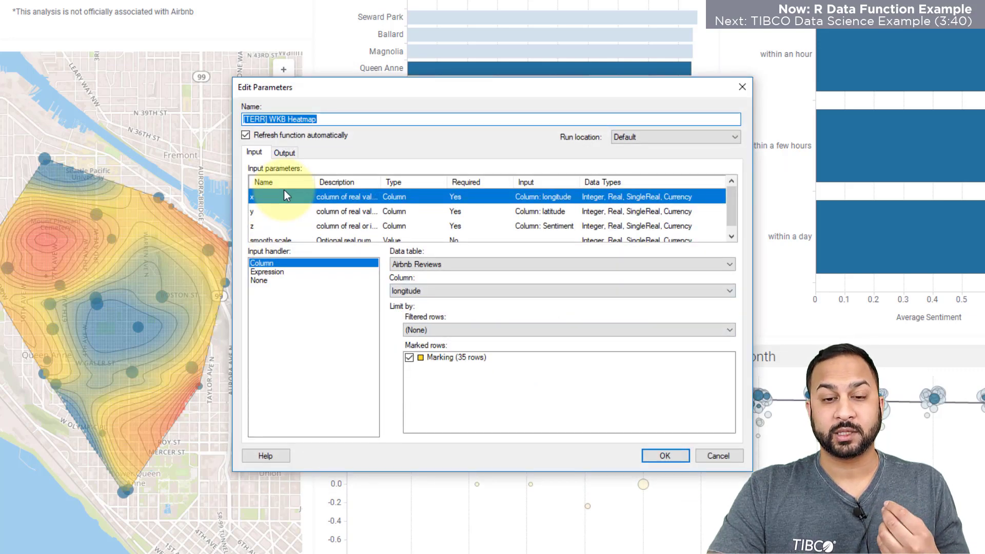
left_click(284, 154)
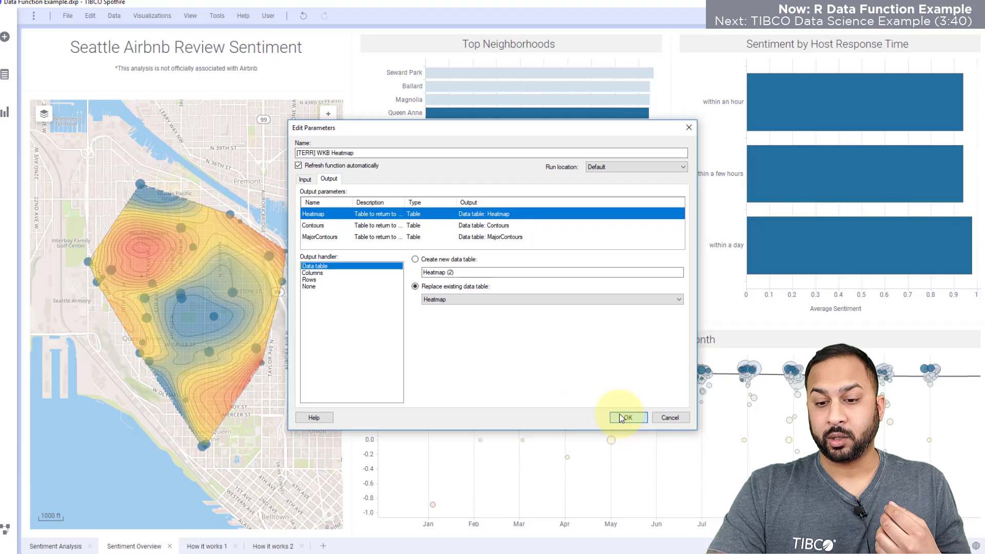
left_click(620, 413)
Inspect the Heatmap table and its [TERR] WKB Heatmap function in the data canvas, then close it
left_click(639, 386)
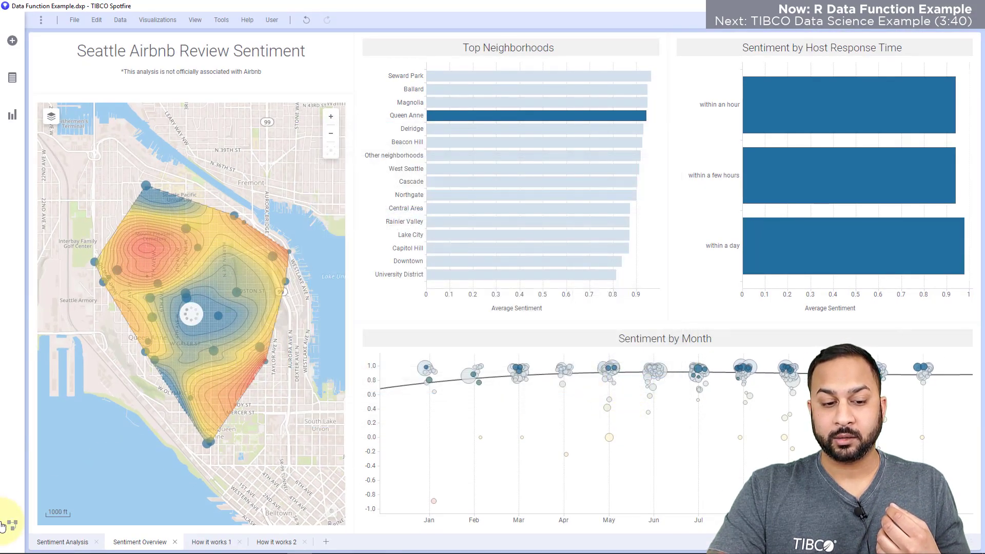
left_click(9, 525)
left_click(144, 50)
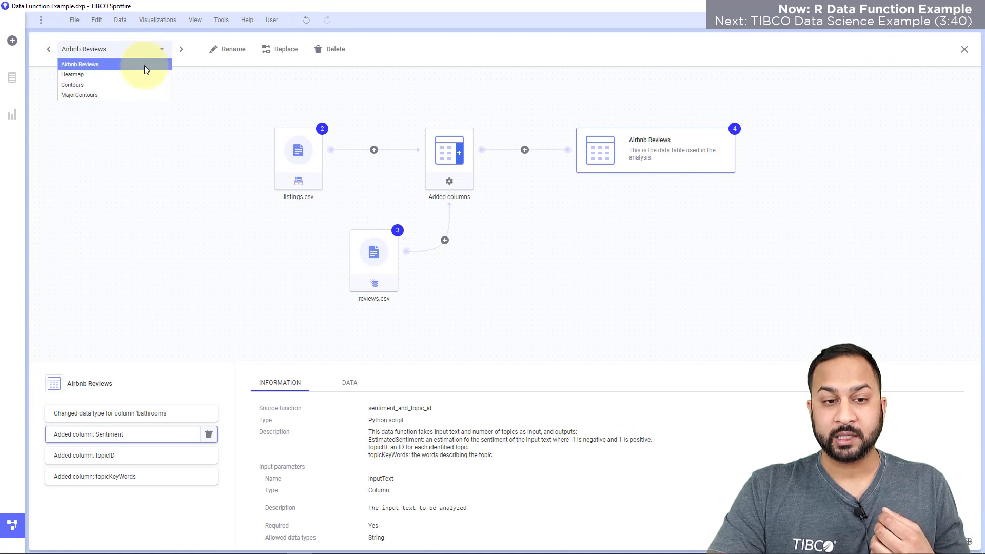
left_click(141, 75)
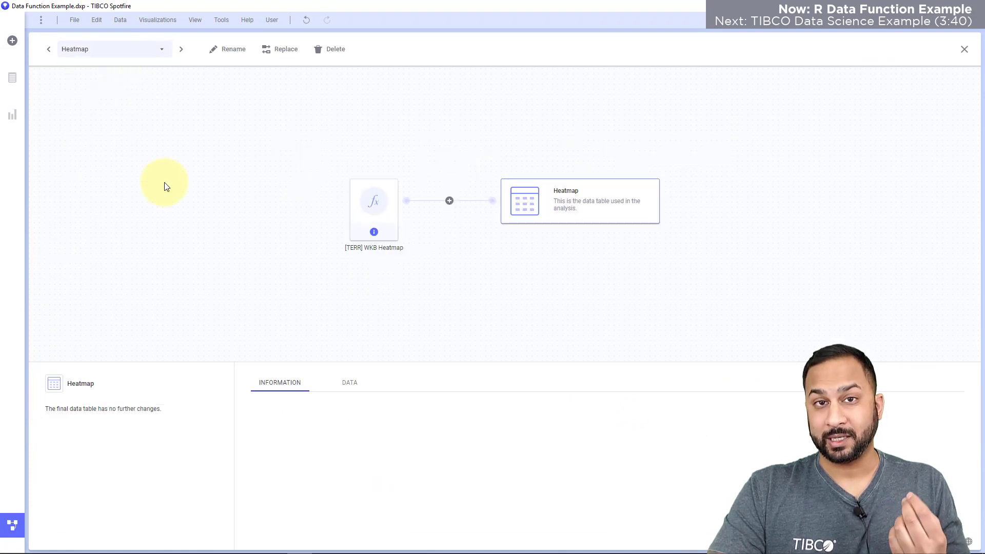
left_click(396, 207)
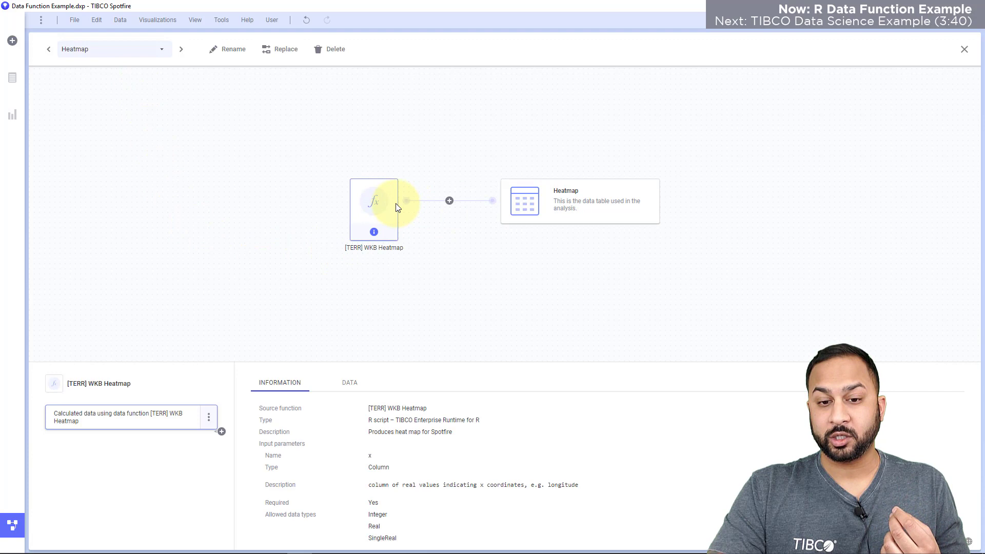
left_click(533, 193)
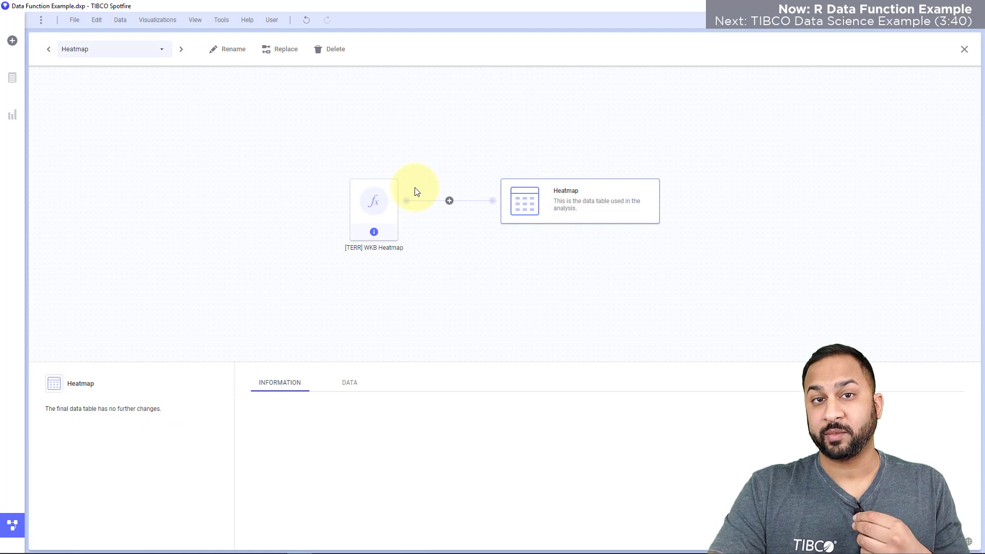
left_click(12, 525)
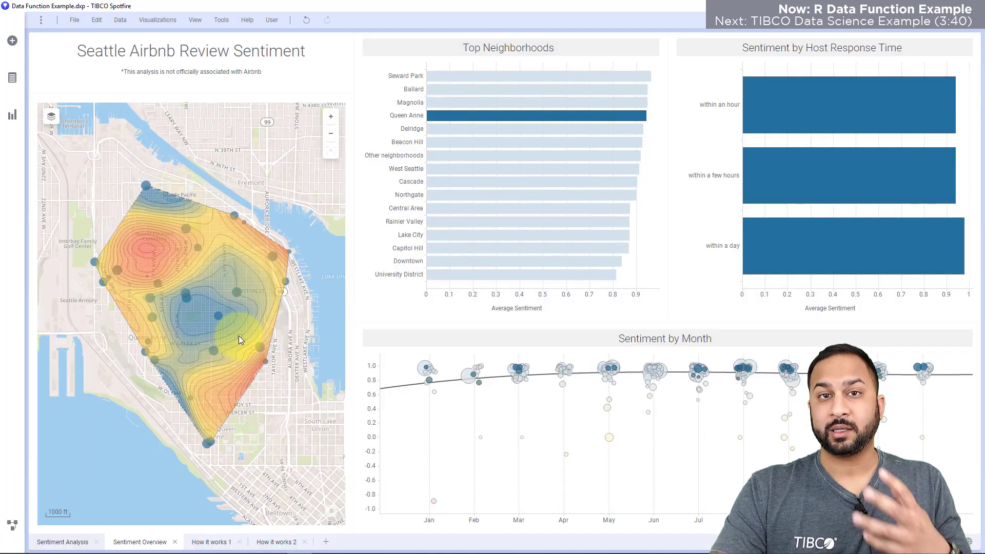
Open HeartDisease.dxp on its Heart Disease Predictors page
mouse_move(238, 336)
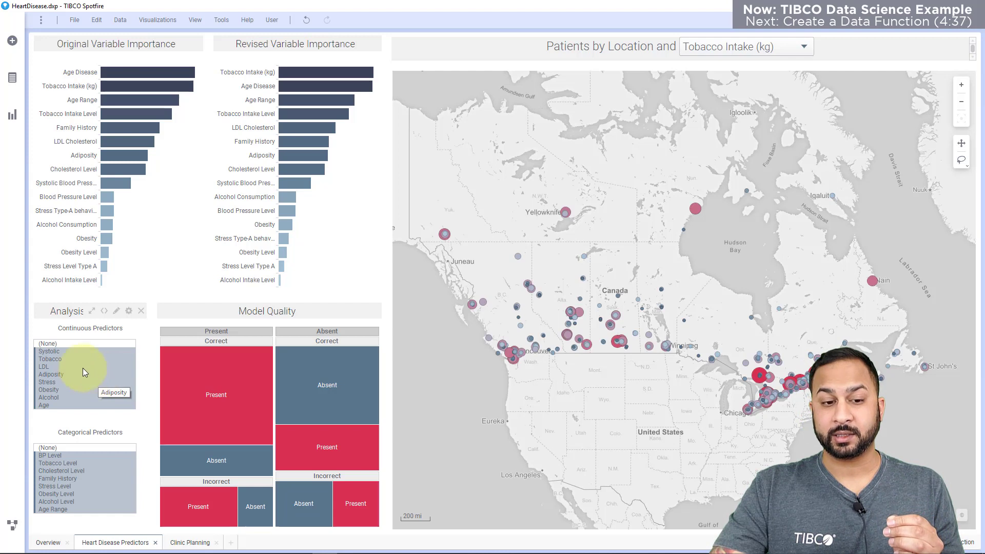
Select LDL, Adiposity, Stress as continuous and Cholesterol Level, Family History, Stress Level as categorical predictors
left_click_drag(82, 368, 81, 383)
left_click(68, 470)
left_click_drag(69, 469, 68, 485)
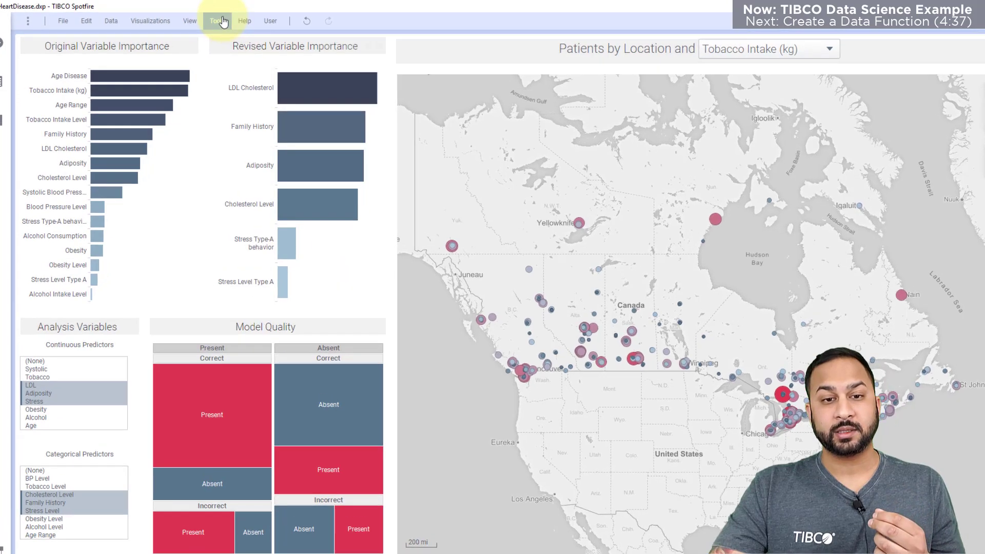
Browse Tools > Statistica, then reselect continuous predictors from Adiposity down to Age
left_click(225, 20)
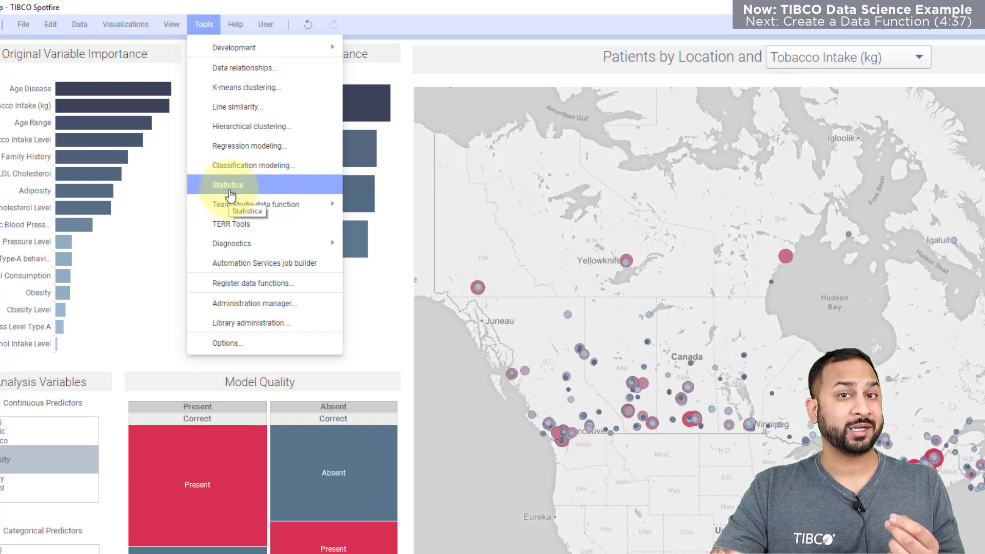
mouse_move(230, 205)
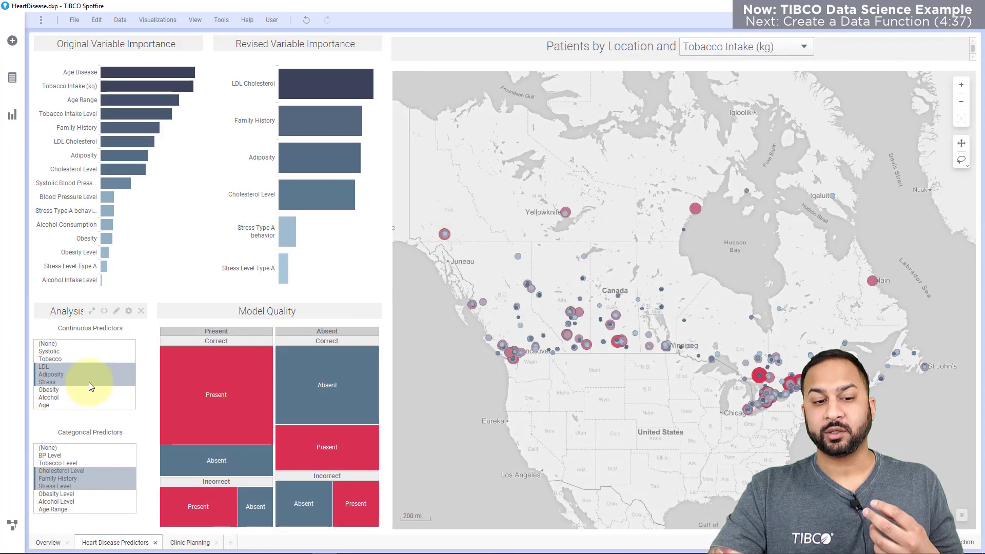
left_click(82, 375)
left_click_drag(81, 379, 81, 406)
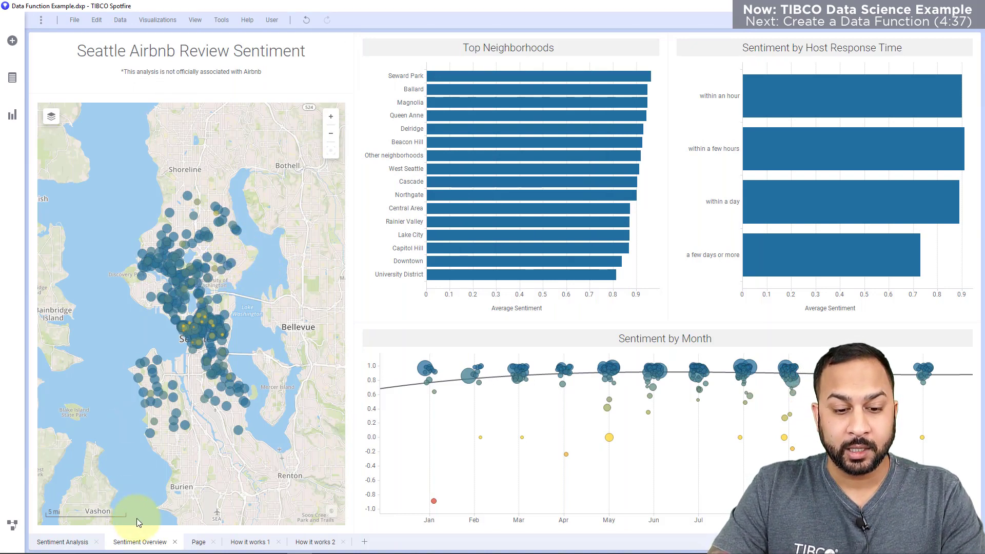
Switch to the 'Page' tab showing the 7-column Airbnb Reviews table and open Tools
left_click(199, 542)
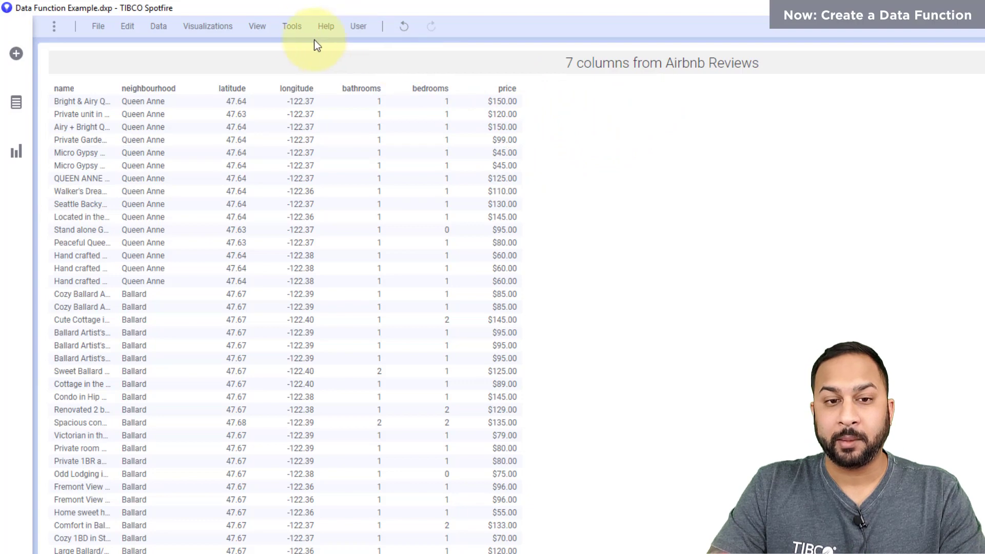
left_click(290, 27)
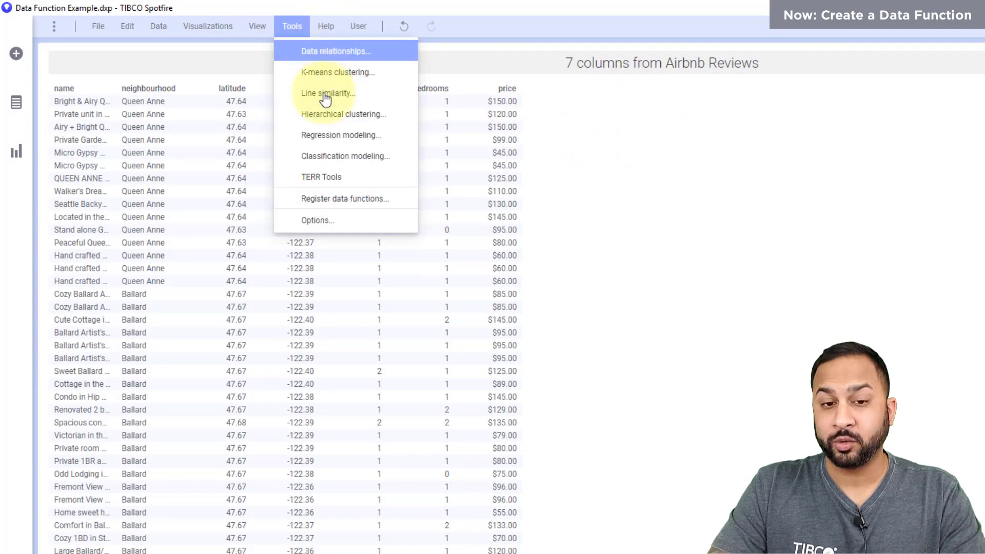
Register a new R-script data function named 'Simple DF'
left_click(326, 199)
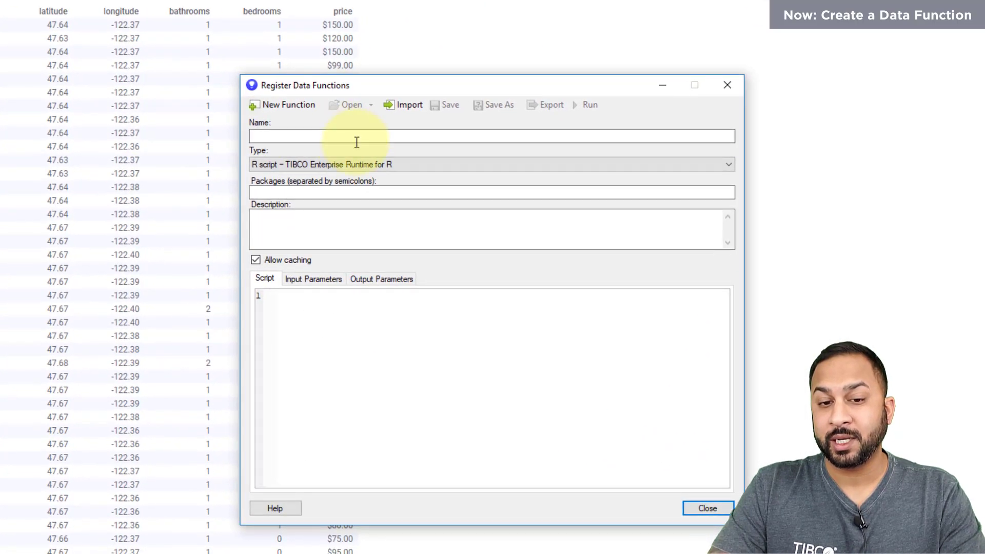
left_click(392, 179)
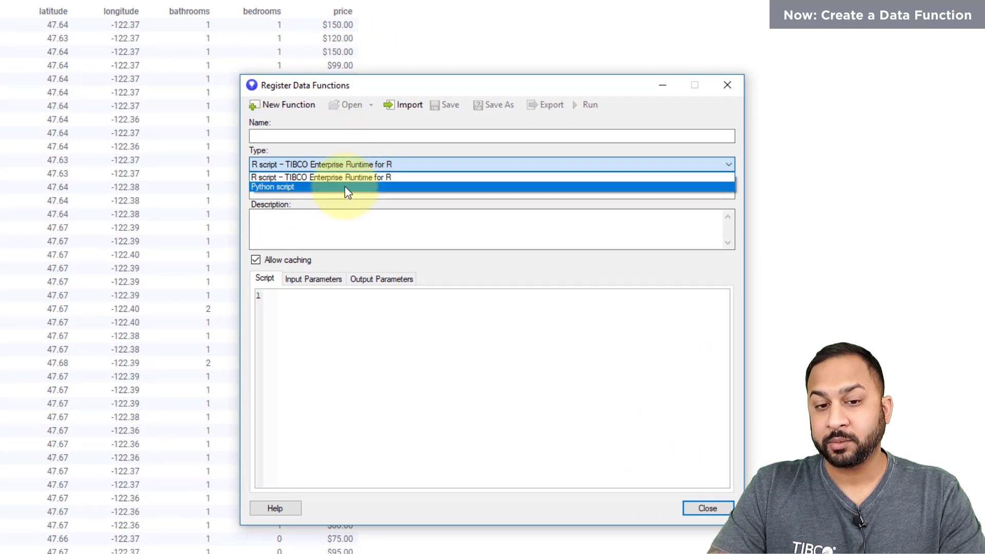
left_click(348, 177)
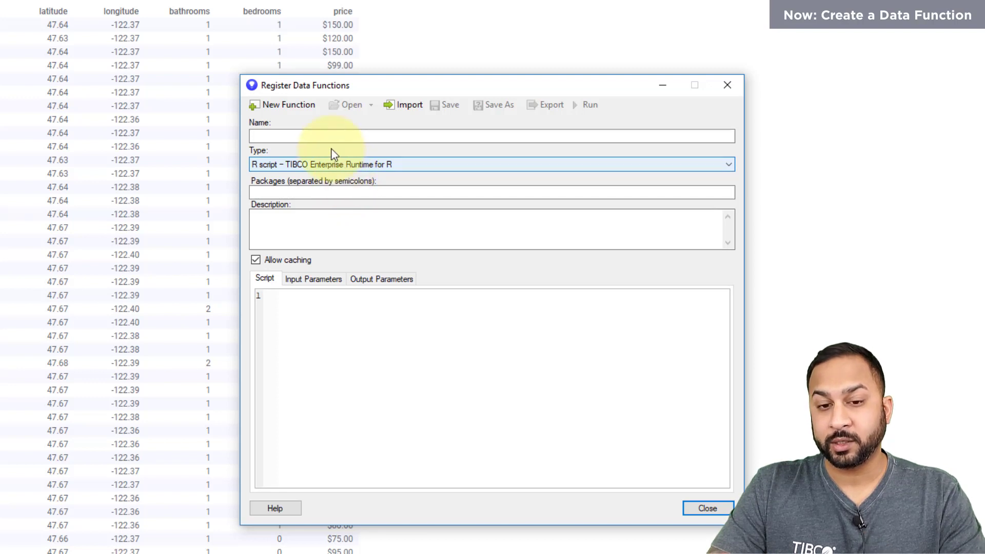
left_click(329, 135)
left_click(331, 134)
type("Simple DF")
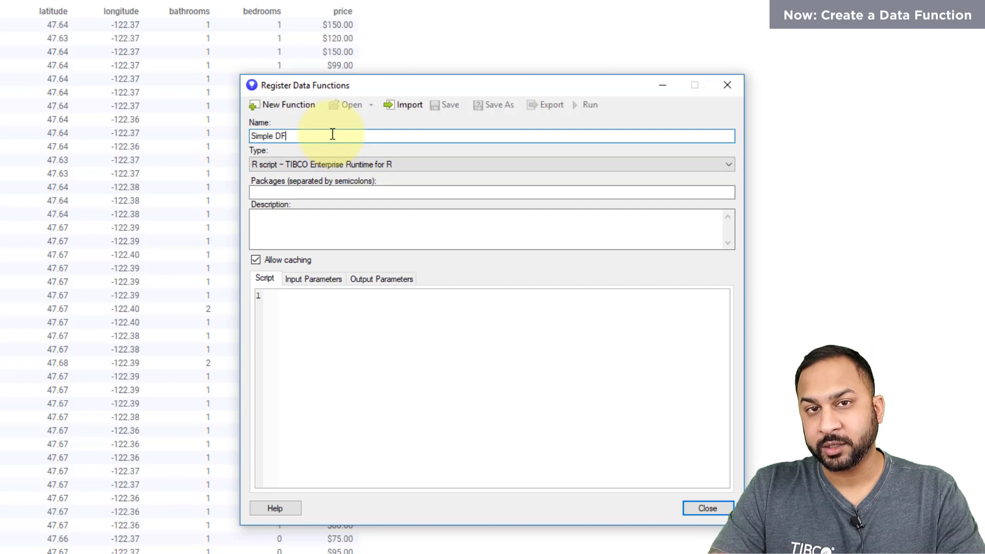
Write the function's script as 'result <- price*2'
left_click(259, 191)
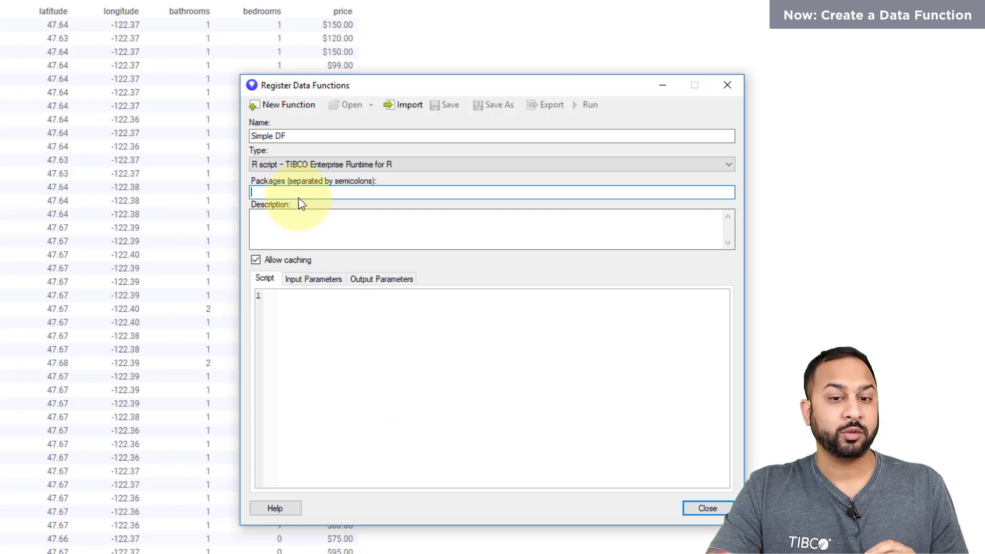
left_click(289, 309)
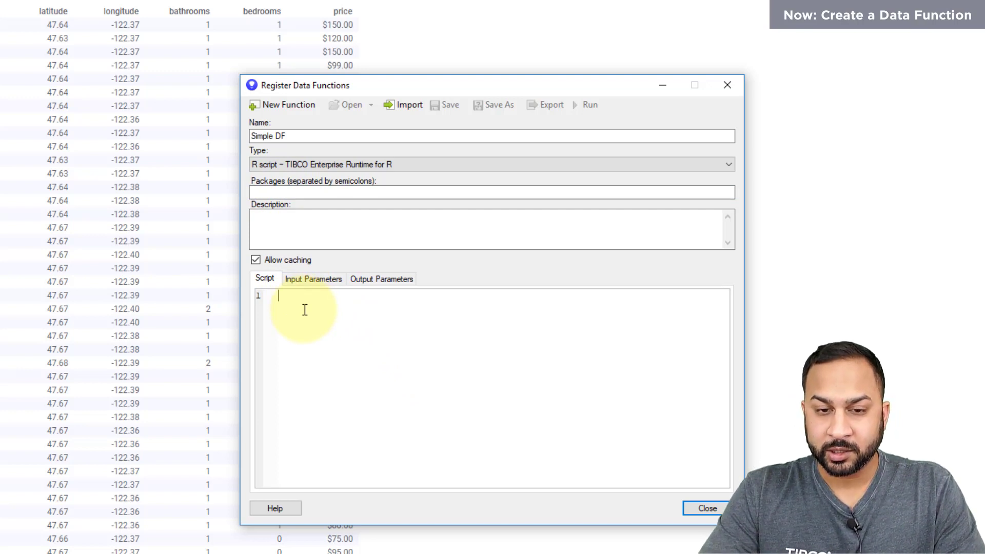
type("res")
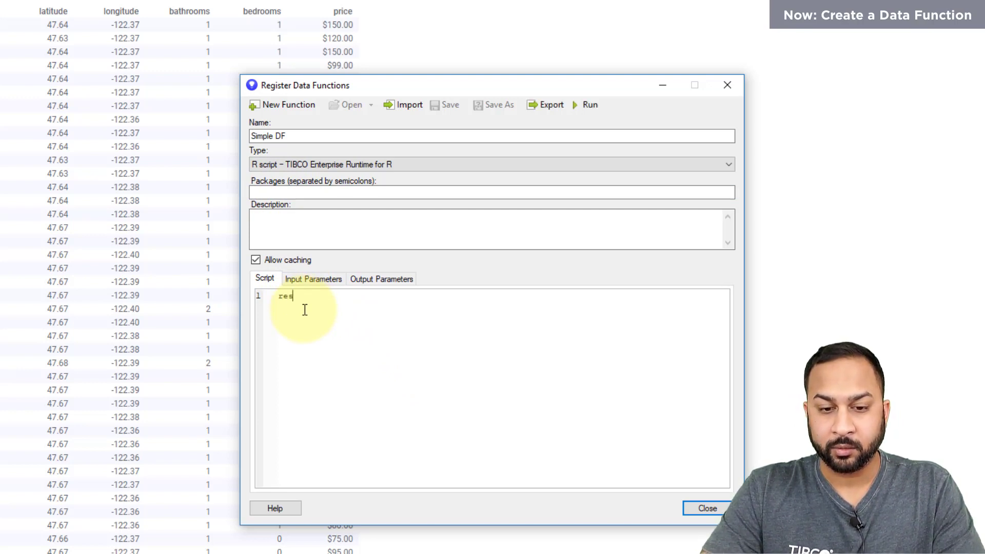
type("ult <- ")
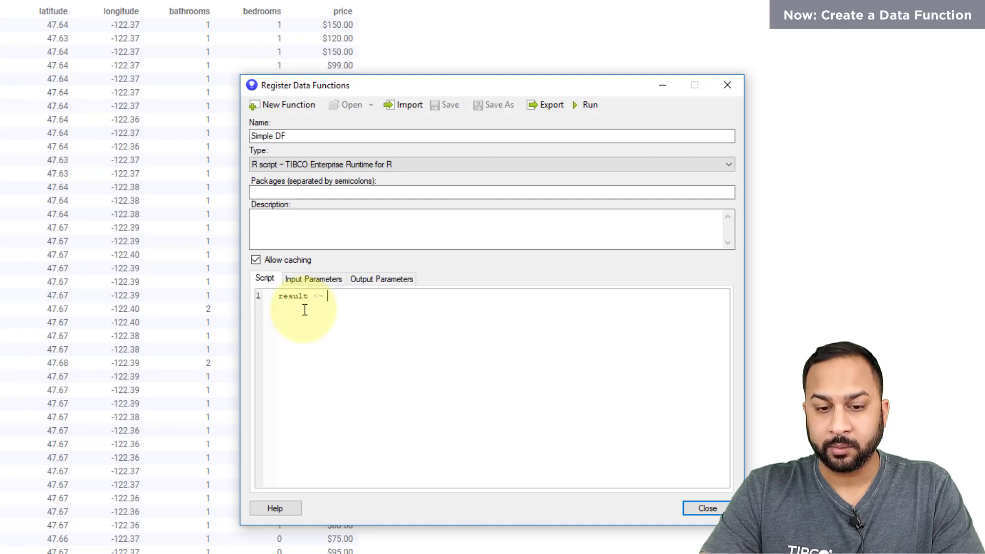
type("price*2")
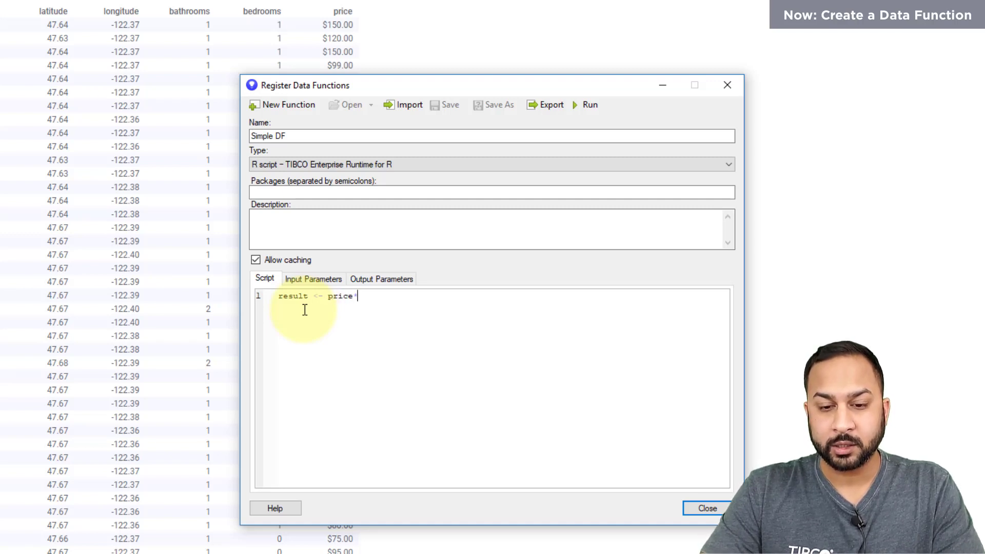
Add input parameter 'price' of type Column, allowing all numeric data types
left_click(321, 280)
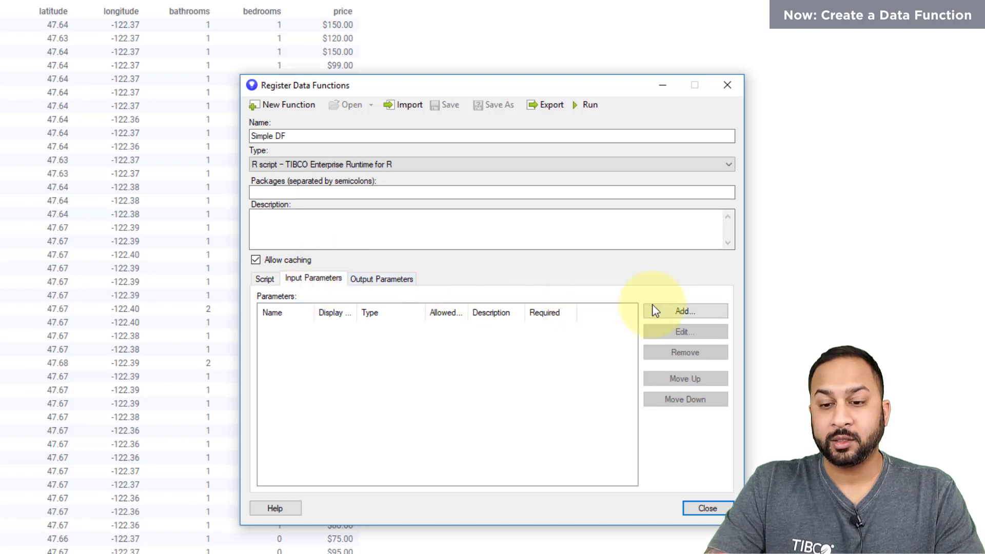
left_click(677, 312)
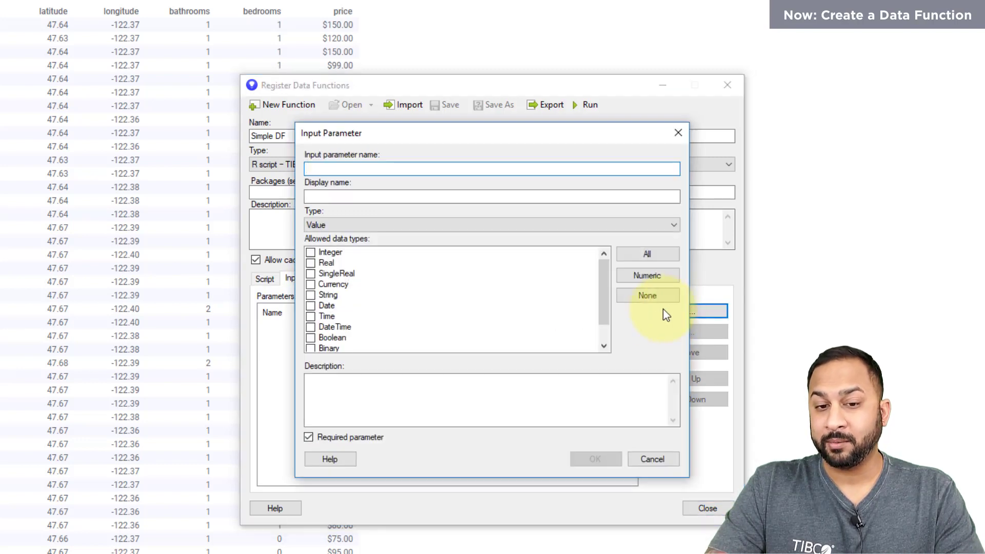
type("price")
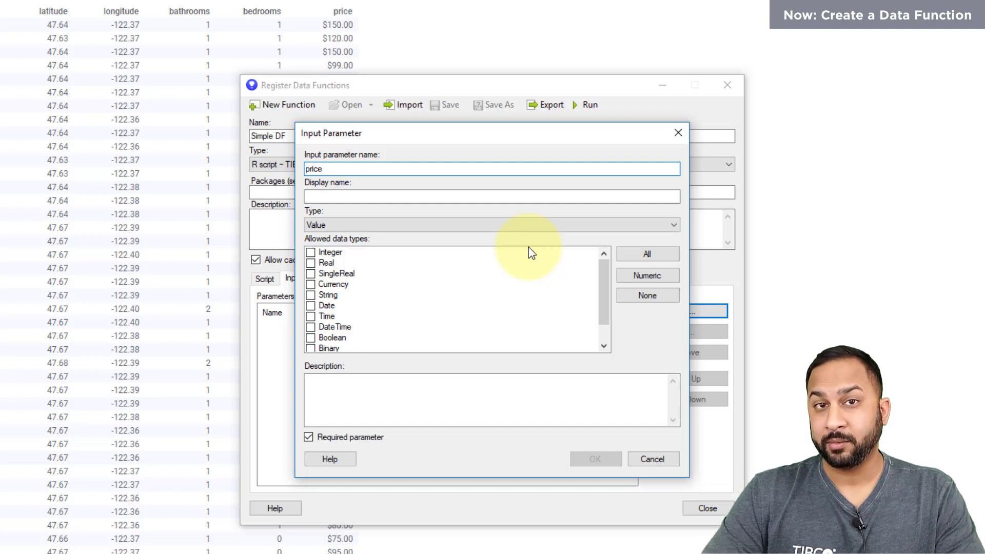
left_click(337, 225)
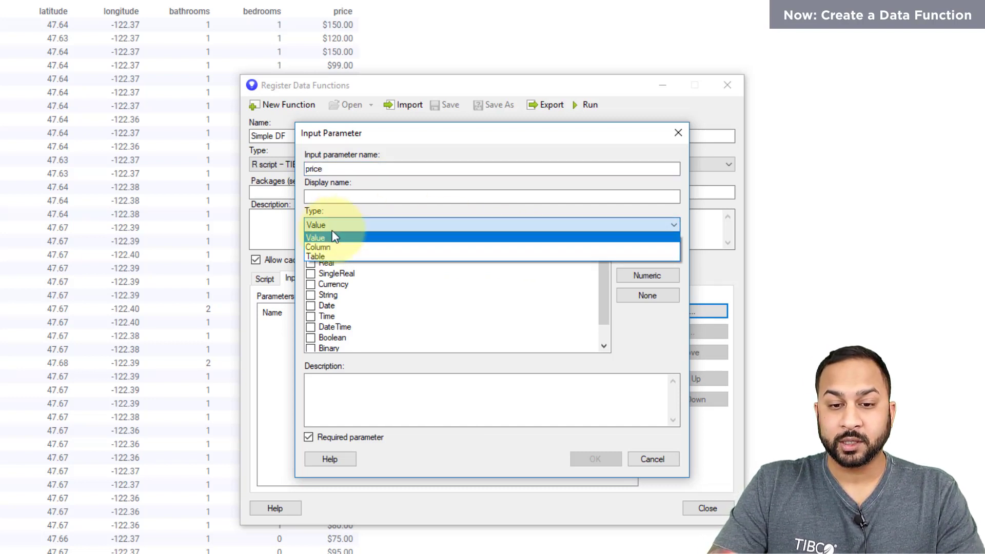
left_click(330, 246)
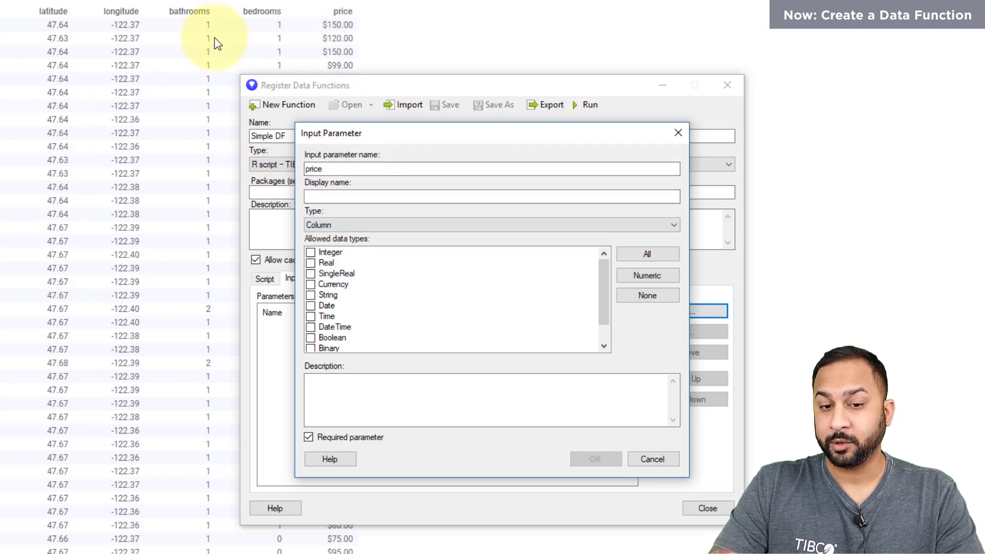
left_click(663, 272)
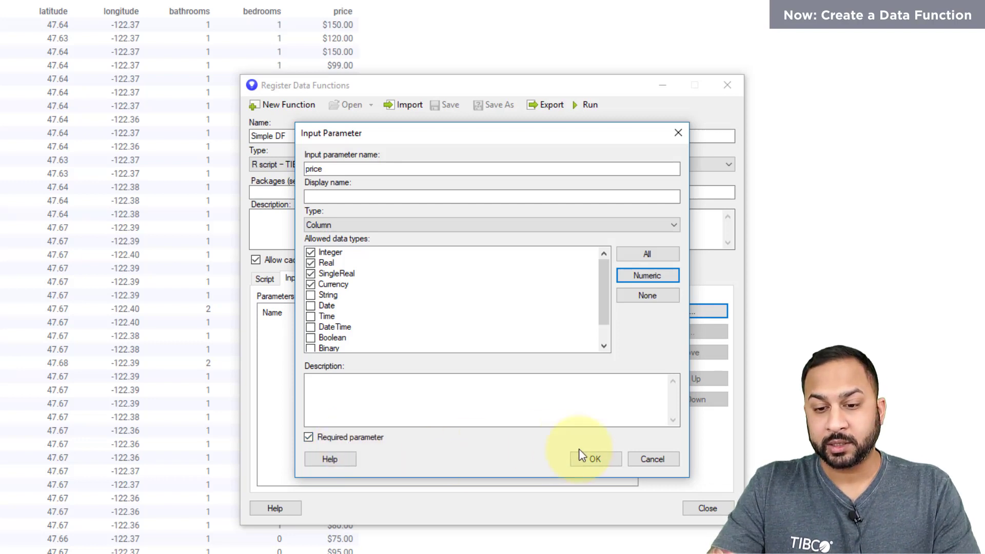
left_click(591, 456)
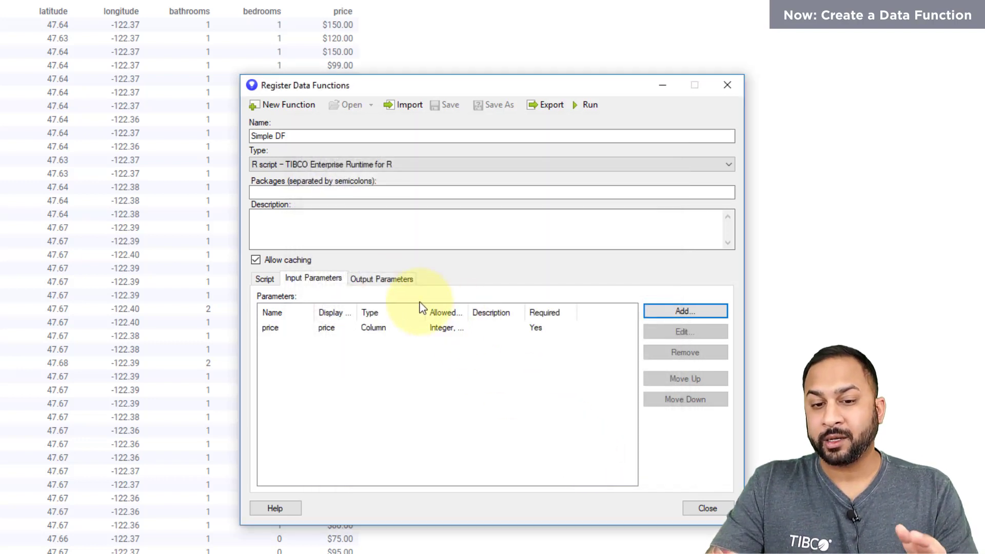
Define 'result' from the script line as a Column output parameter
left_click(265, 279)
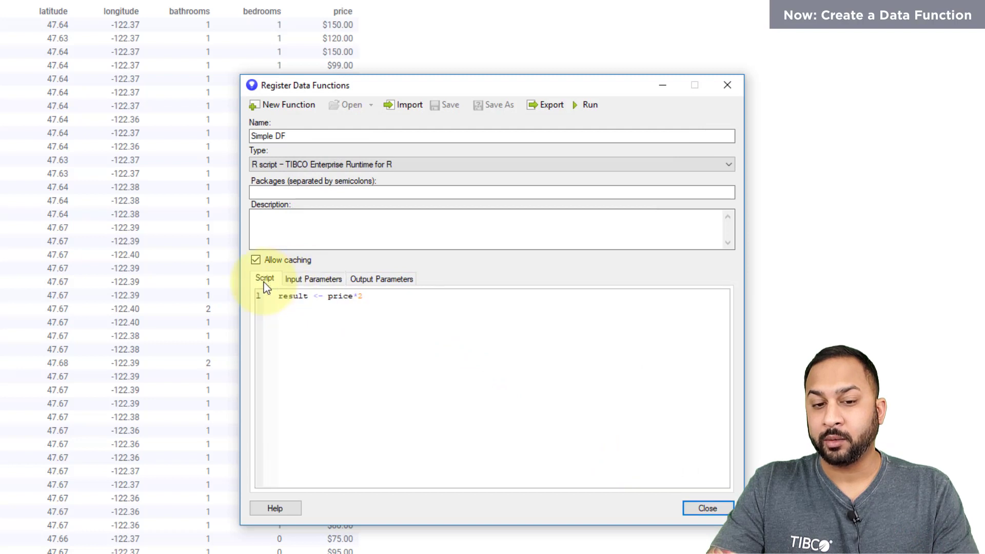
double_click(283, 296)
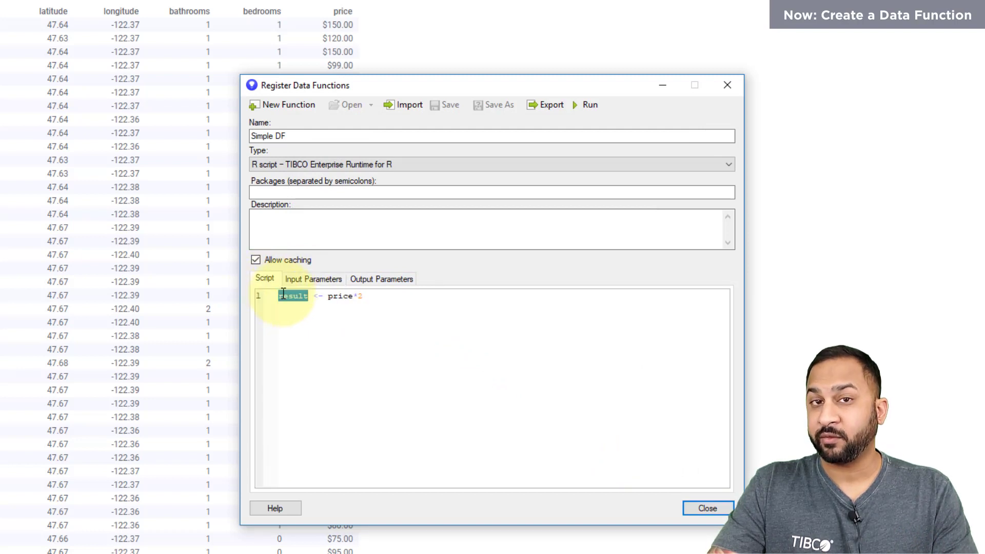
right_click(284, 294)
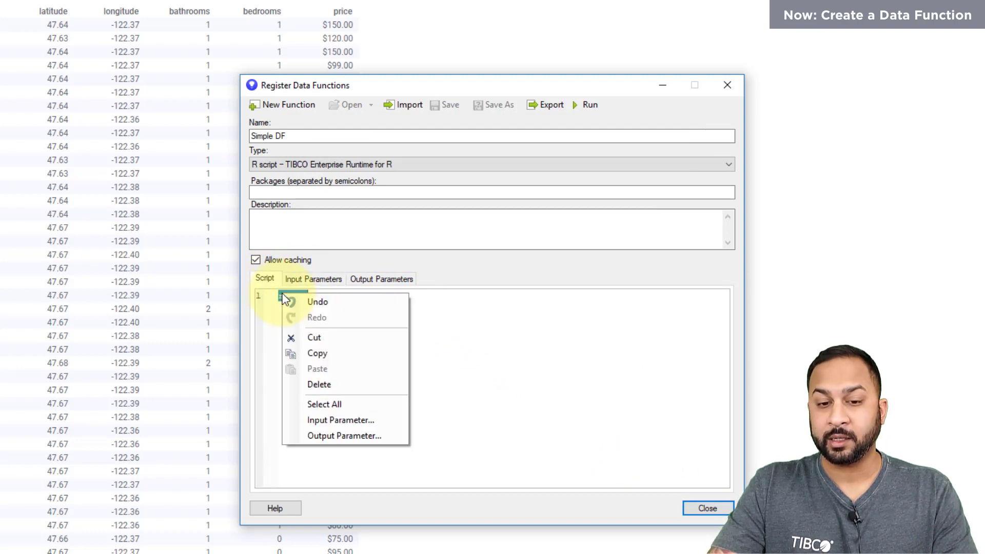
left_click(339, 436)
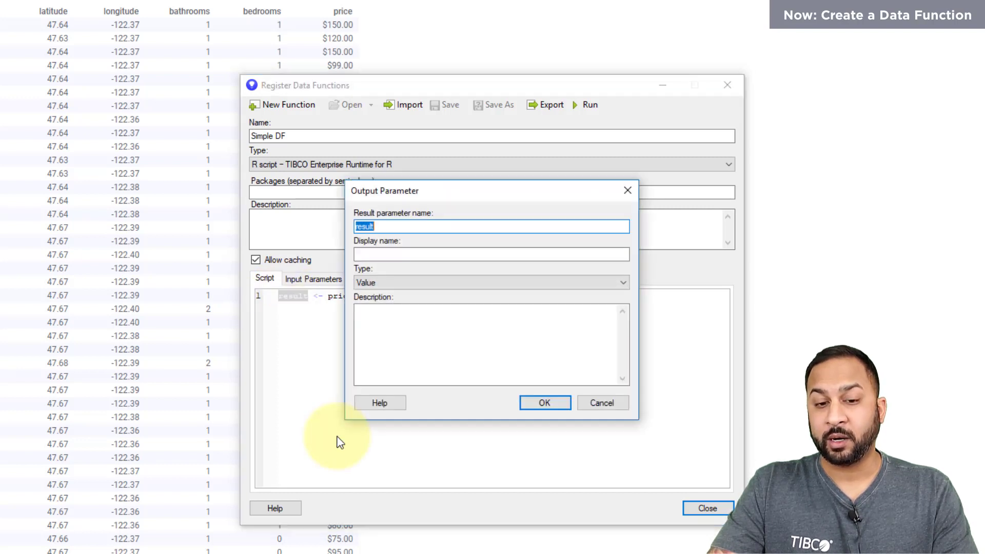
left_click(380, 283)
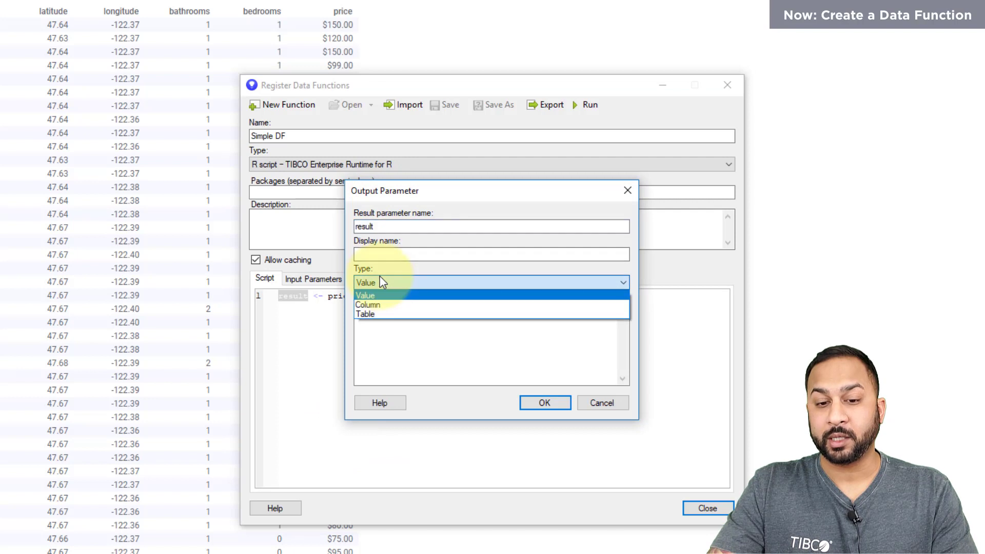
left_click(380, 305)
left_click(540, 403)
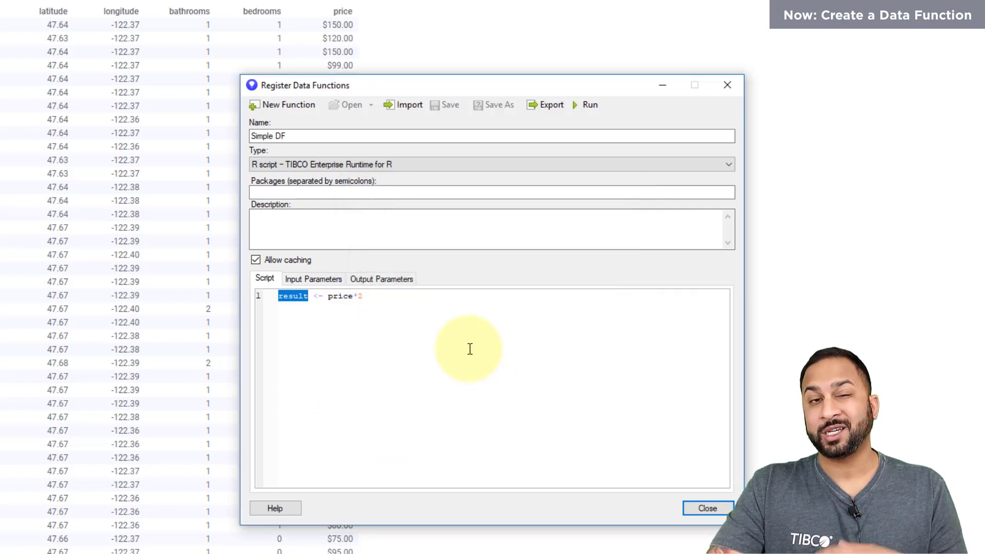
Run Simple DF, mapping its price input to the Airbnb Reviews price column with no row filtering
left_click(590, 106)
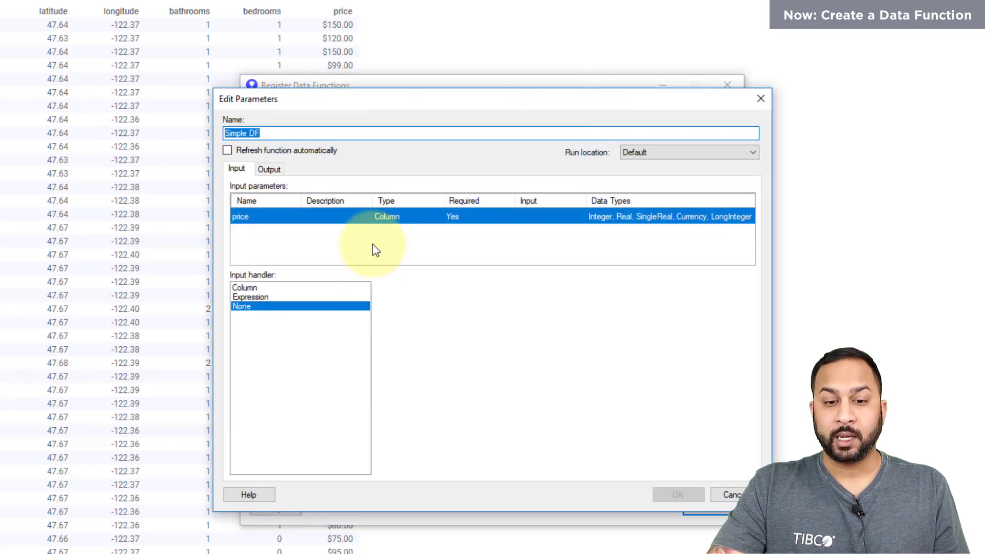
left_click(268, 291)
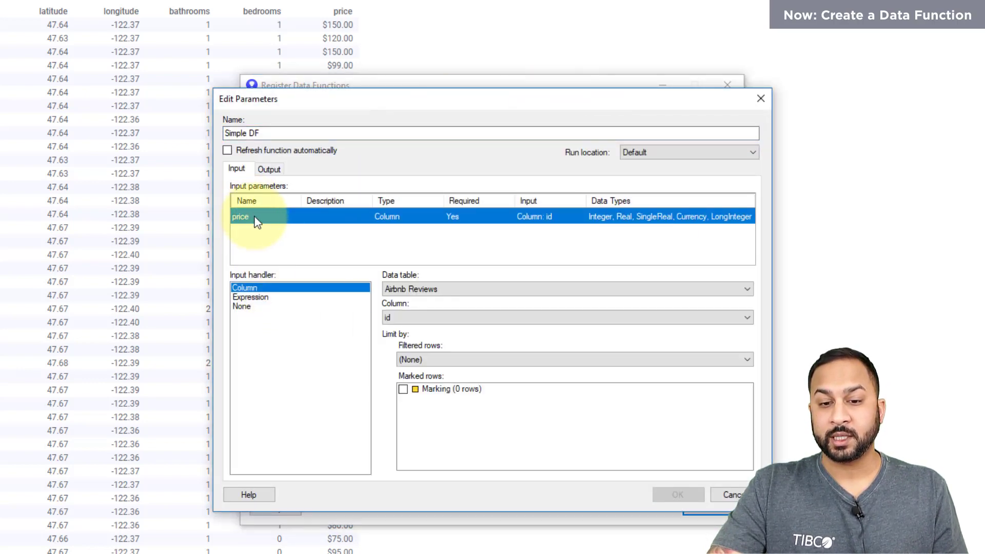
left_click(393, 317)
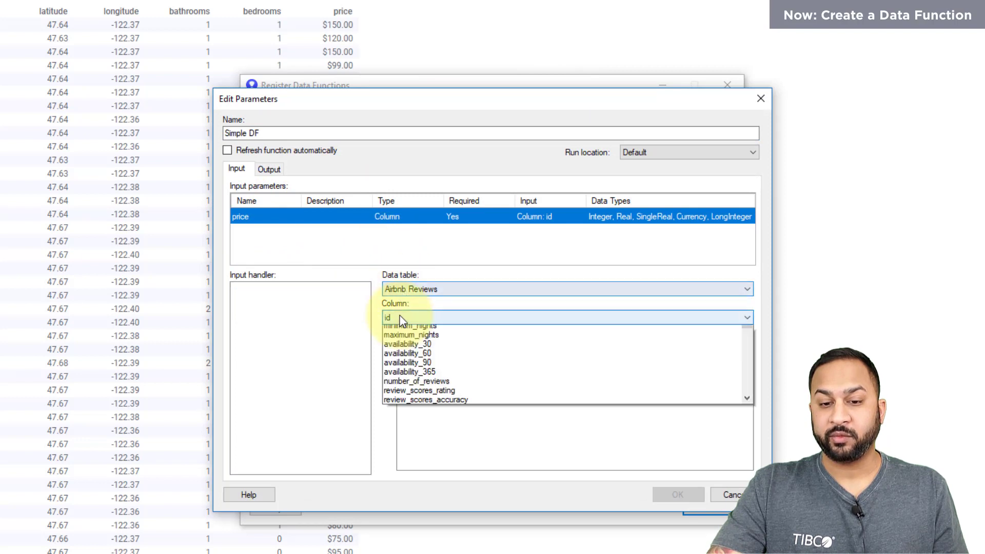
scroll(444, 421, "down", 4)
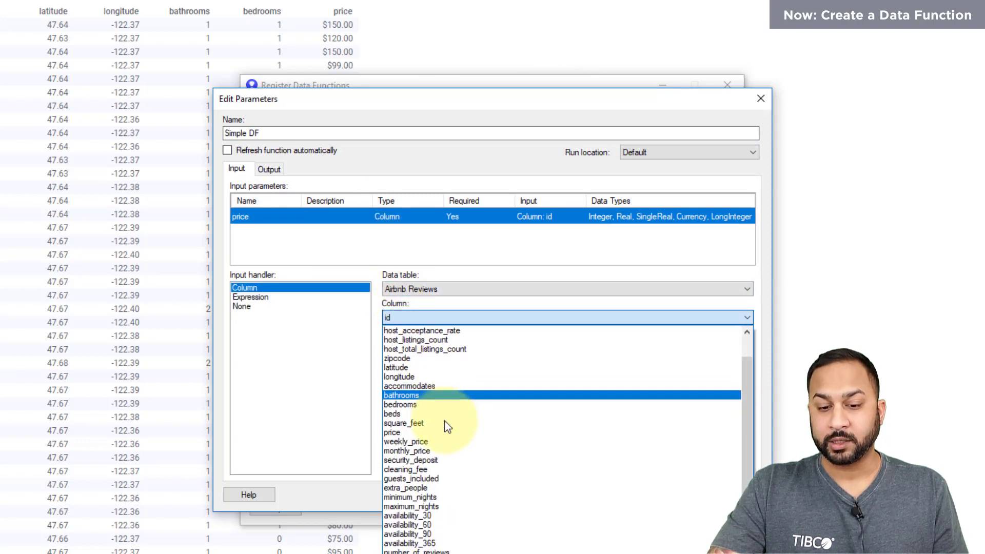
left_click(441, 367)
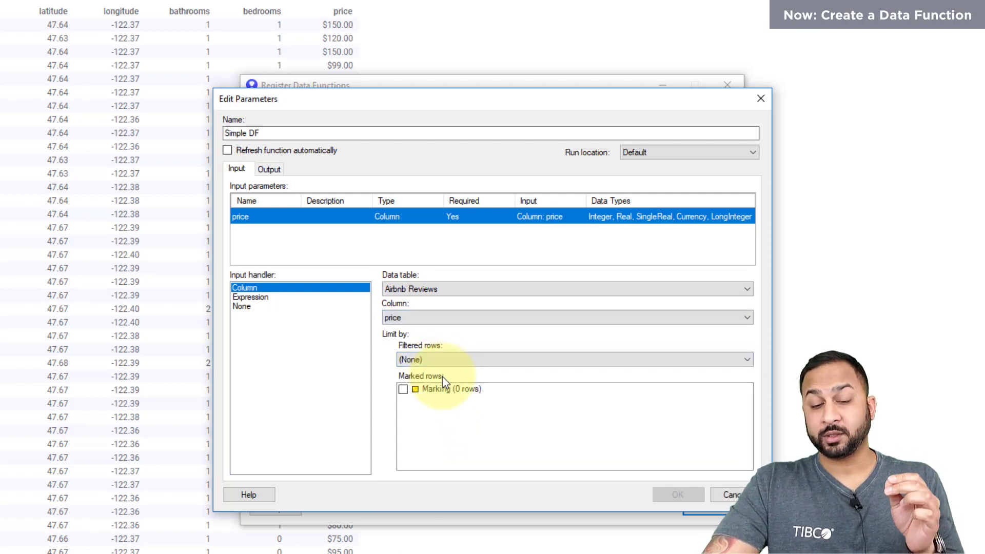
left_click(458, 366)
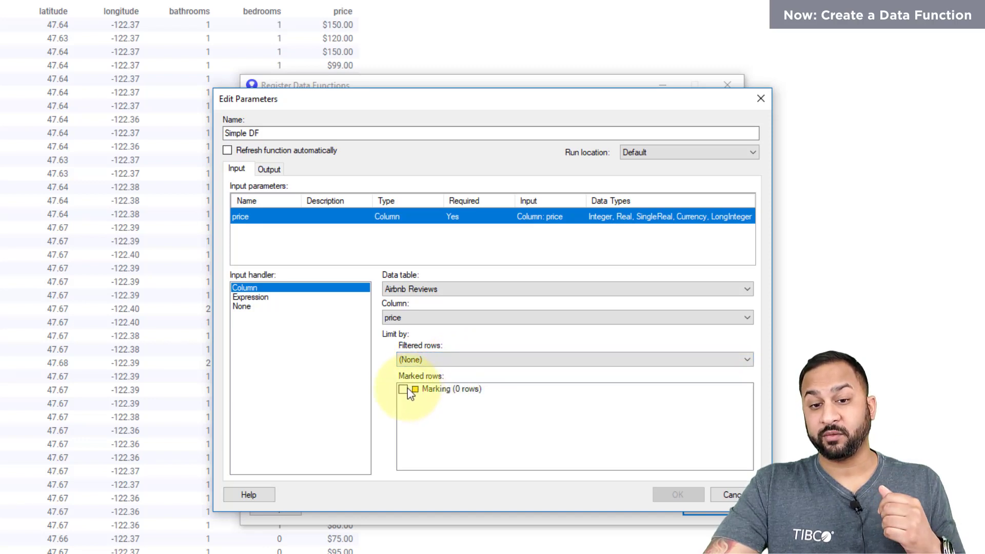
Send the result output to Airbnb Reviews as a new column and confirm the mappings
left_click(270, 171)
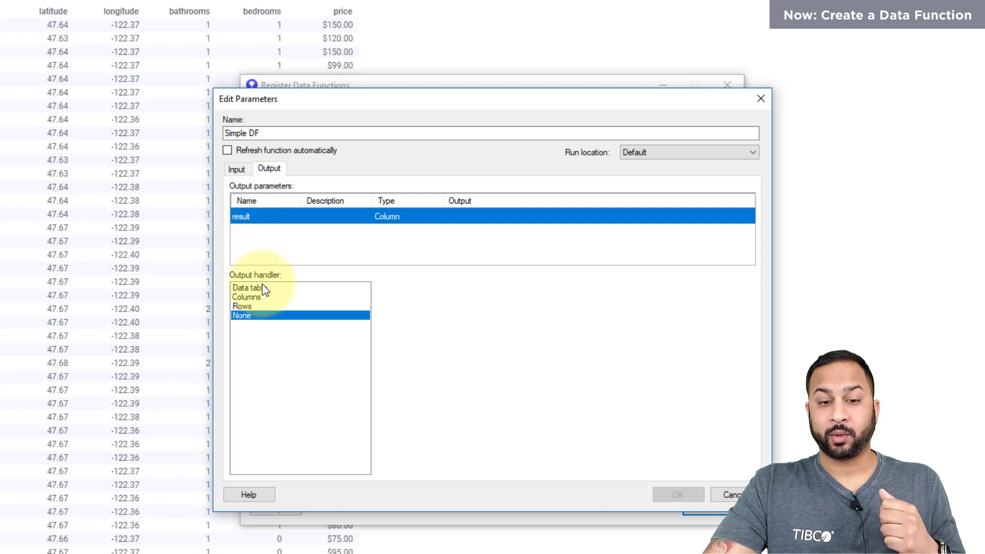
left_click(262, 298)
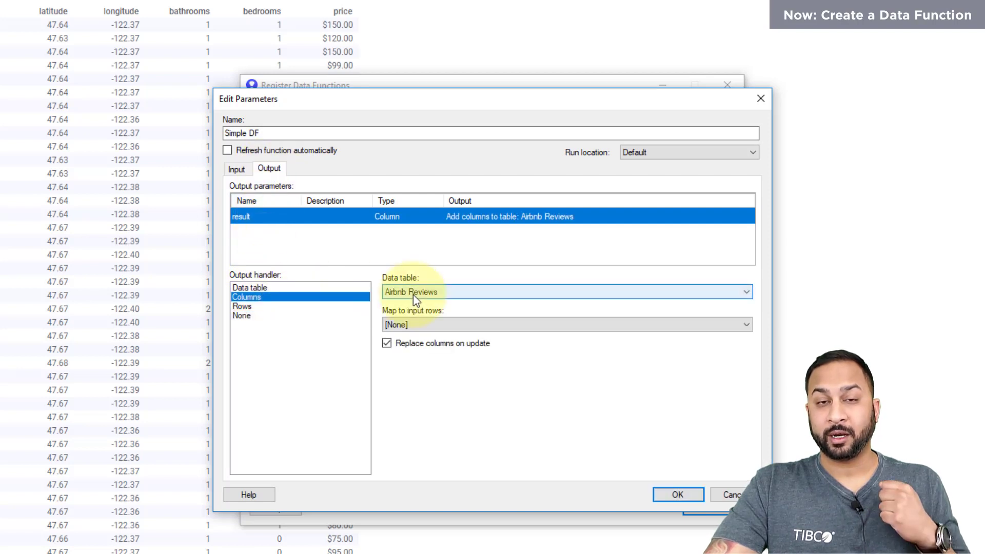
left_click(667, 496)
Close Register Data Functions, then edit the [TERR] WKB Heatmap parameters from Data function properties
left_click(706, 509)
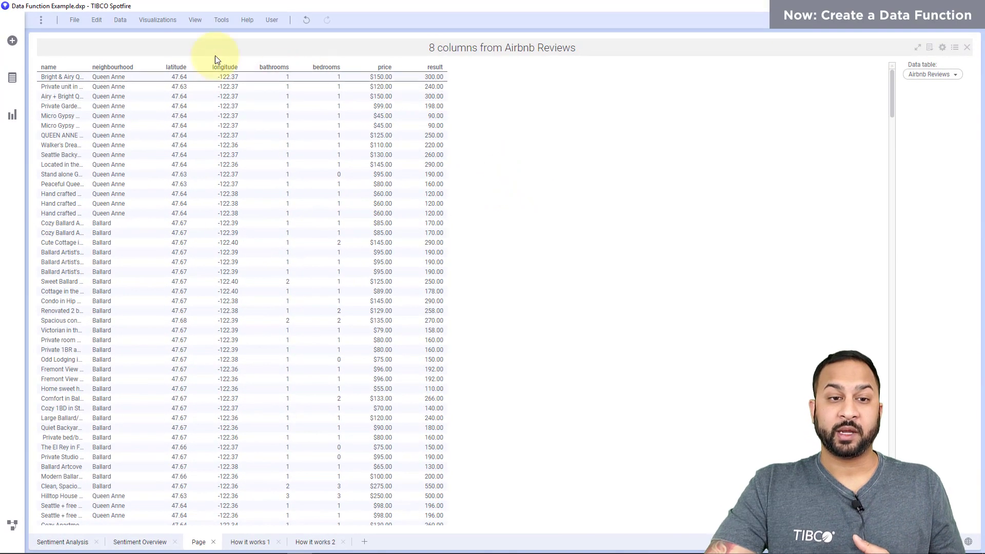
left_click(97, 20)
mouse_move(120, 20)
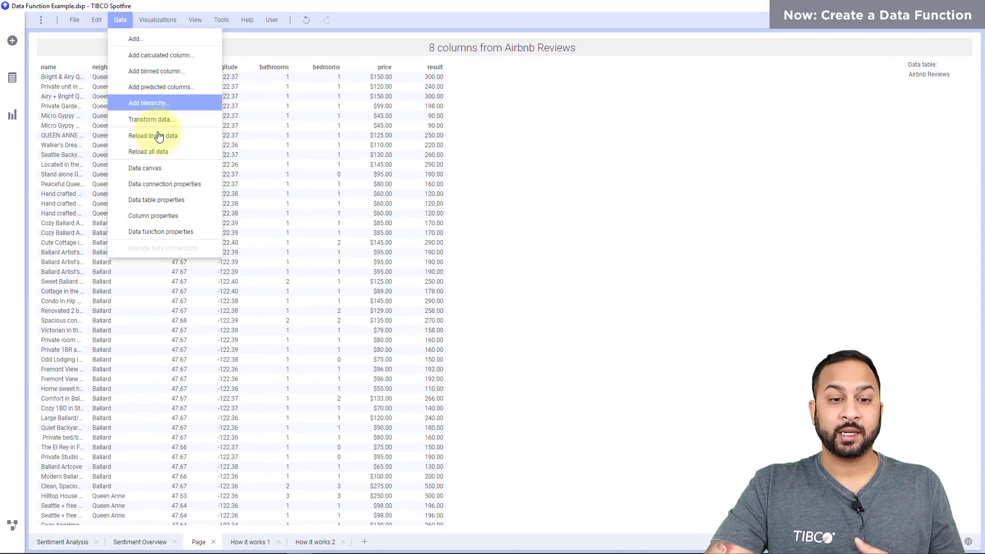
left_click(160, 232)
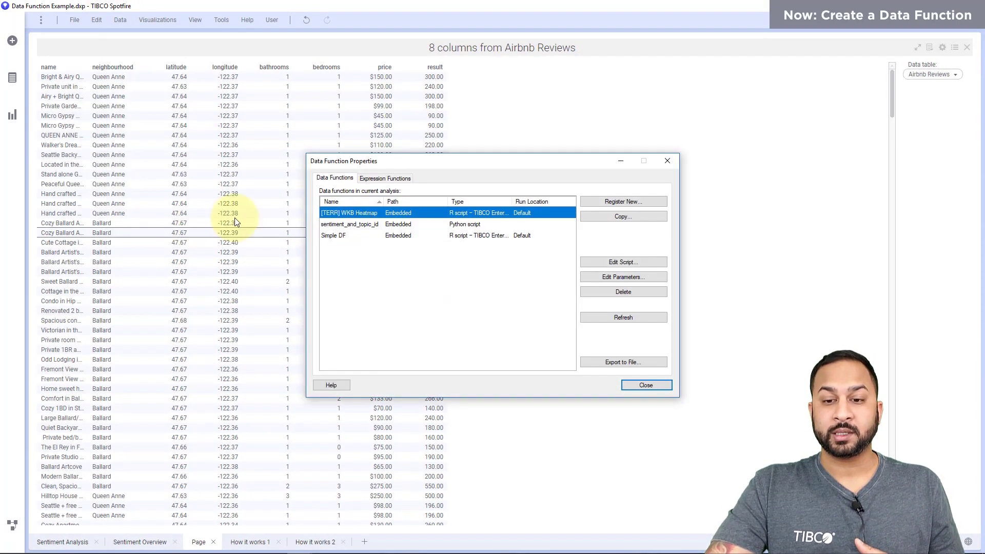
left_click(617, 277)
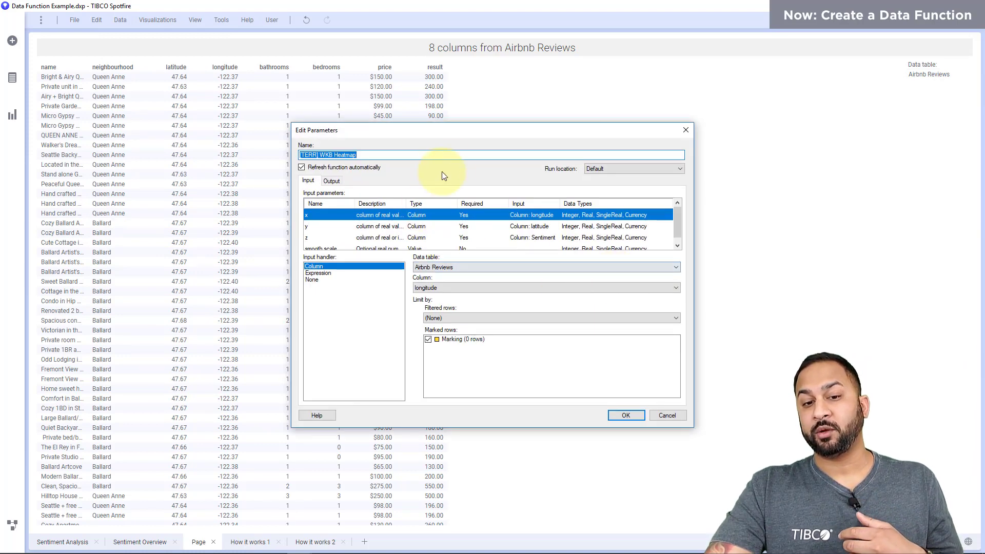